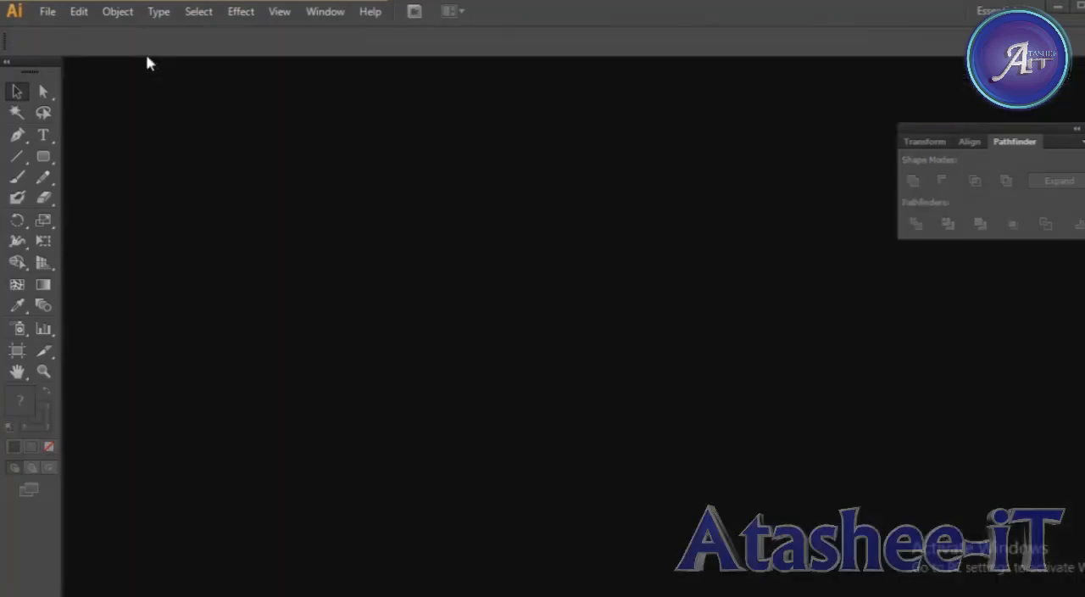
# Create a new A4 portrait print document, 210 by 297 mm, with one artboard.
pyautogui.click(47, 11)
pyautogui.click(69, 33)
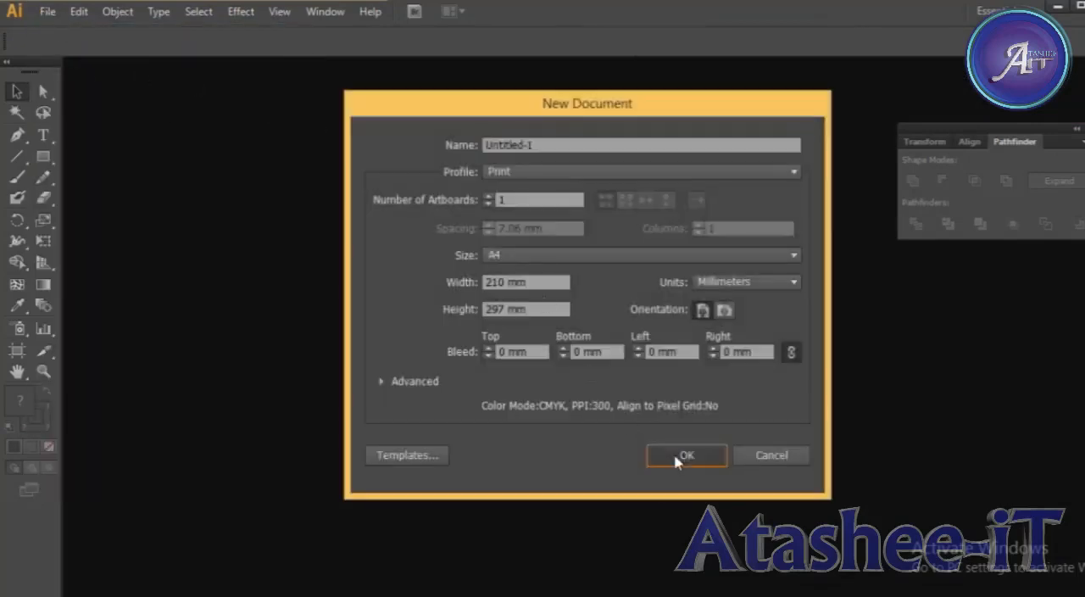
pyautogui.click(682, 455)
# Place the portrait photo of the man in a suit from the Desktop into the document.
pyautogui.click(48, 11)
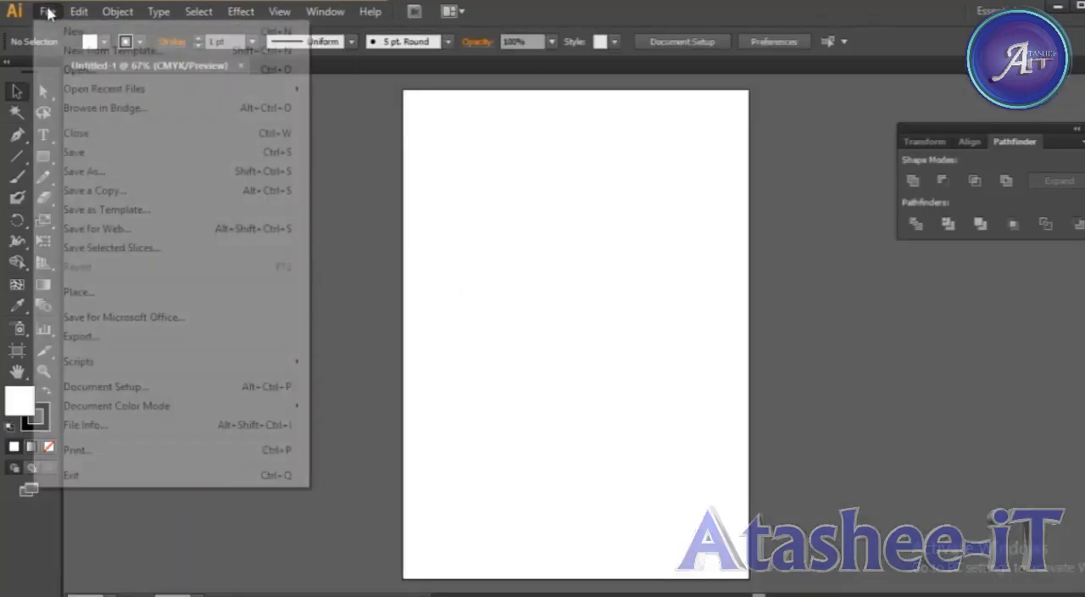
pyautogui.click(97, 299)
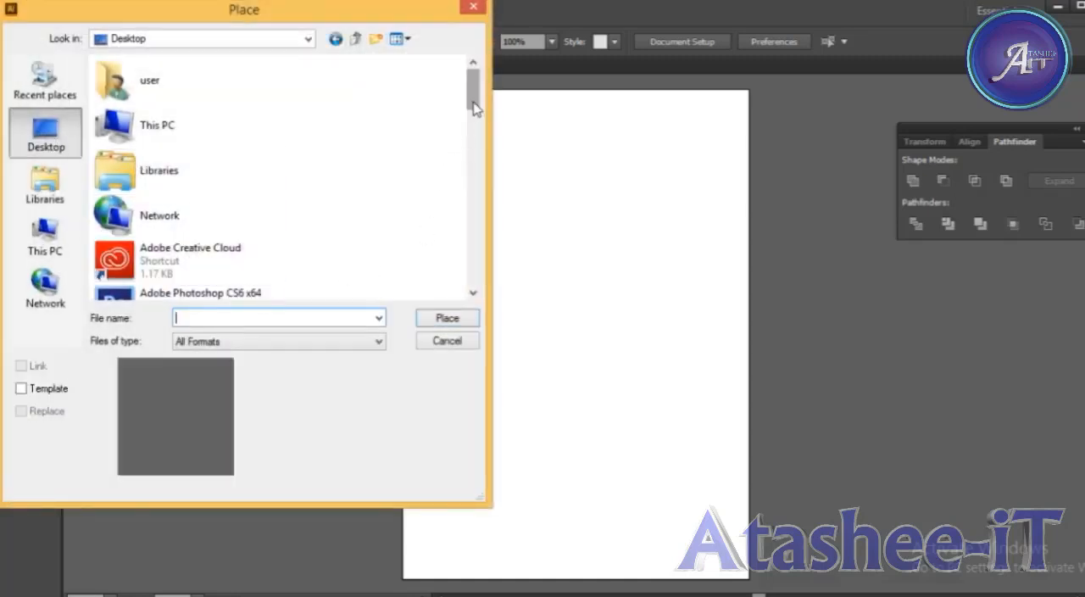
pyautogui.moveTo(472, 109); pyautogui.dragTo(471, 244)
pyautogui.doubleClick(161, 231)
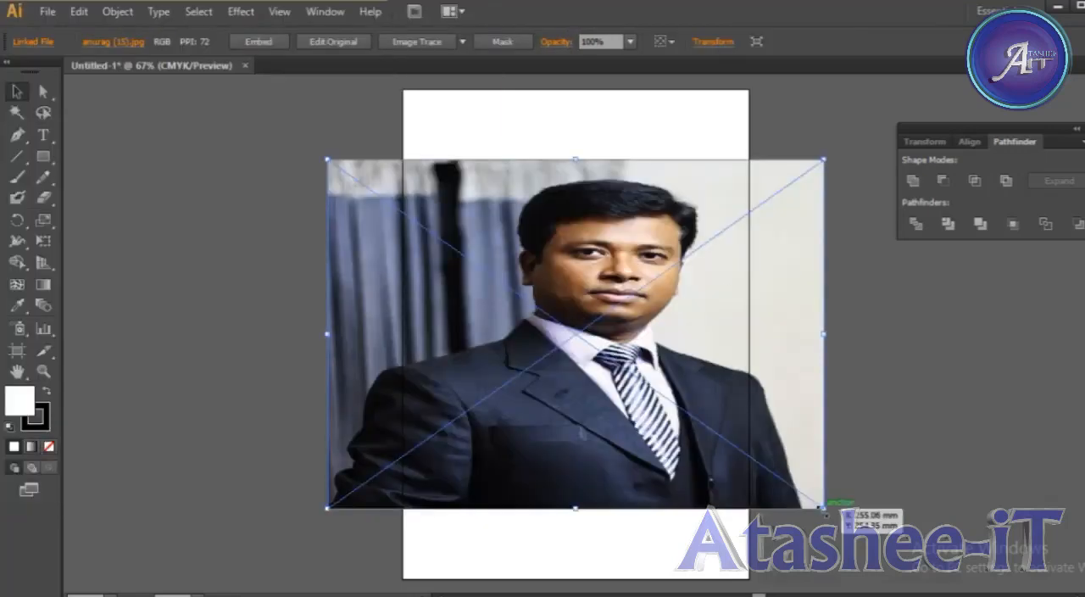
# Scale the placed photo down to about 144 by 106 mm and position it within the artboard's width, then deselect it.
pyautogui.moveTo(824, 506); pyautogui.dragTo(689, 403)
pyautogui.scroll(1, 591, 388)
pyautogui.moveTo(521, 335); pyautogui.dragTo(609, 397)
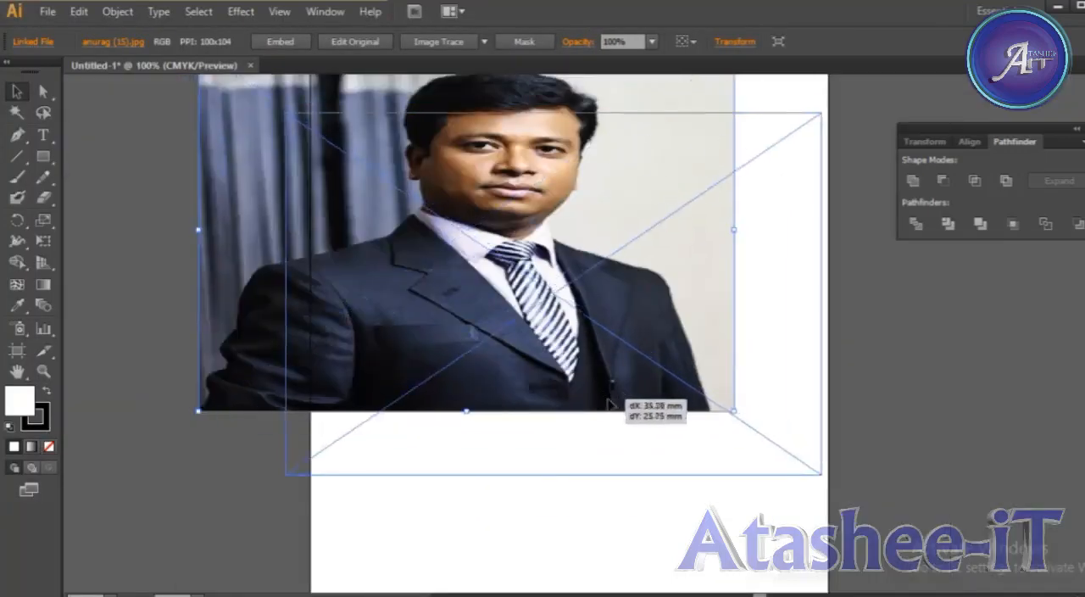
pyautogui.moveTo(821, 472); pyautogui.dragTo(642, 373)
pyautogui.moveTo(530, 278); pyautogui.dragTo(611, 345)
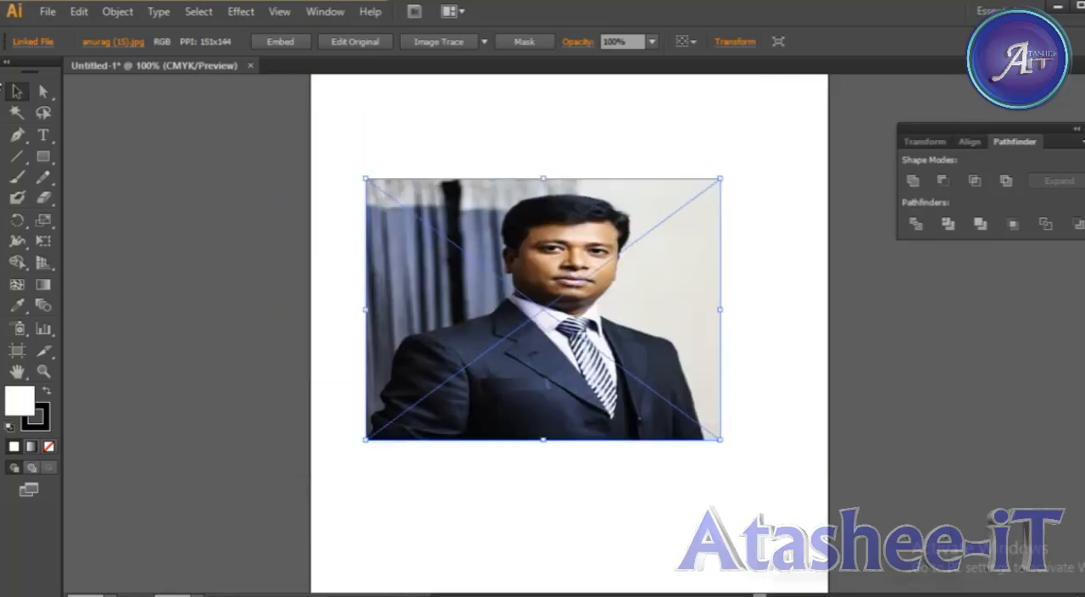
pyautogui.click(874, 201)
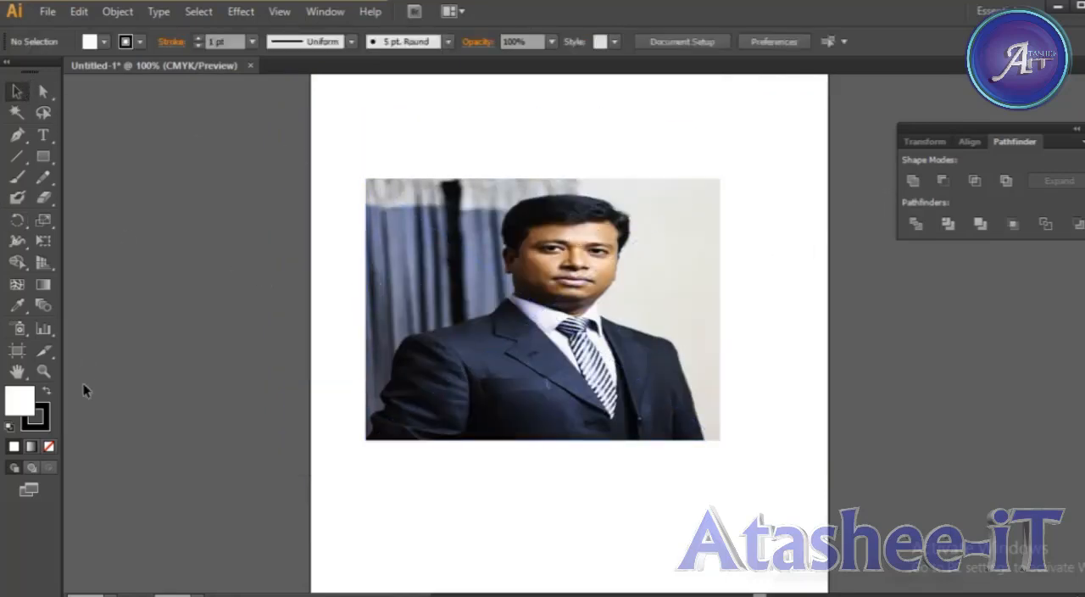
pyautogui.click(42, 156)
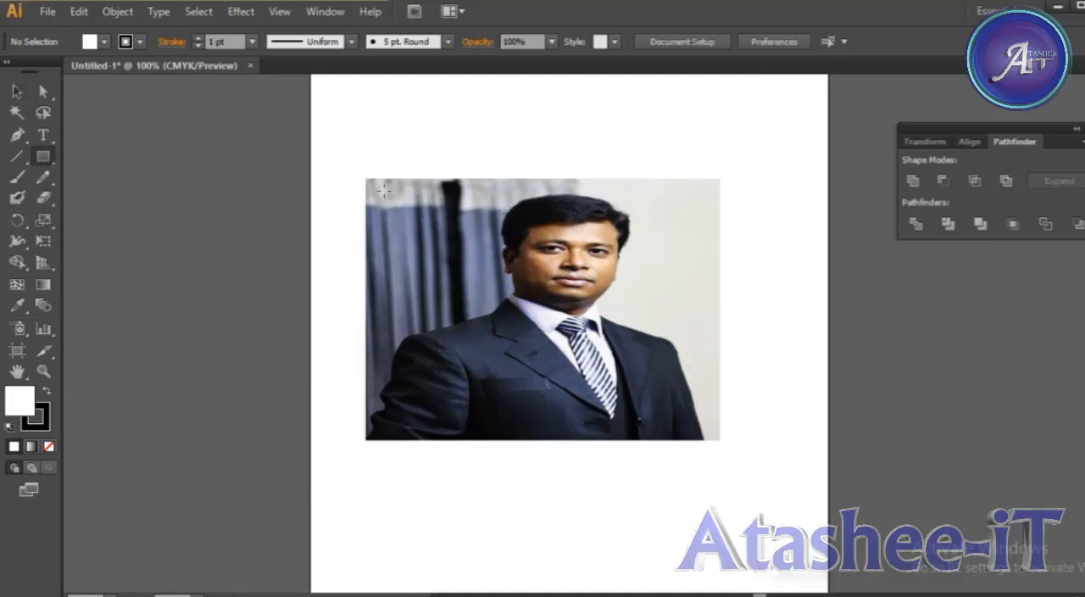
pyautogui.press('alt')
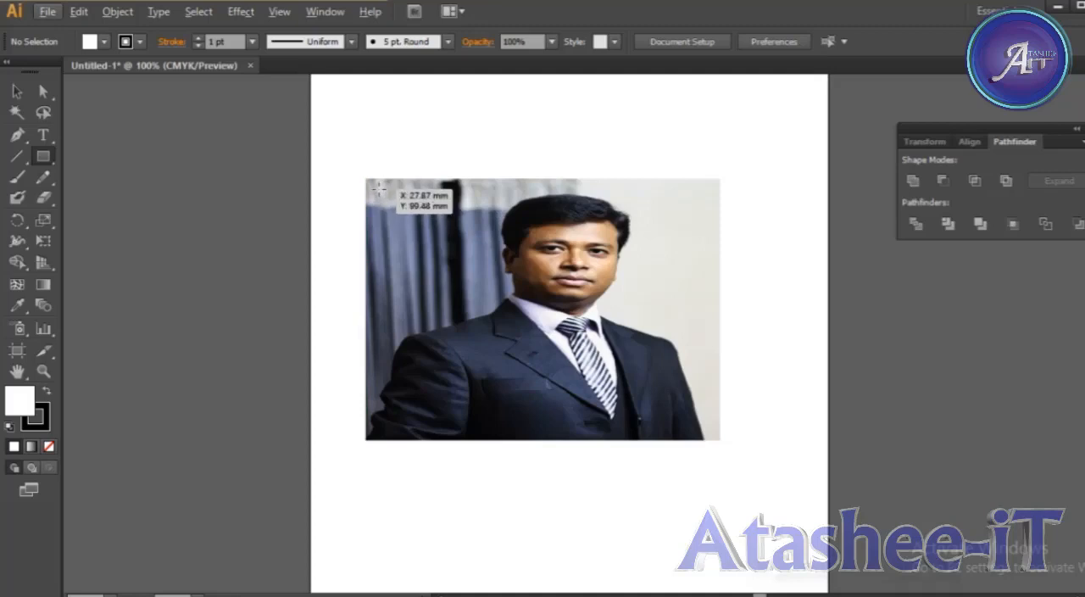
pyautogui.moveTo(375, 192); pyautogui.dragTo(428, 237)
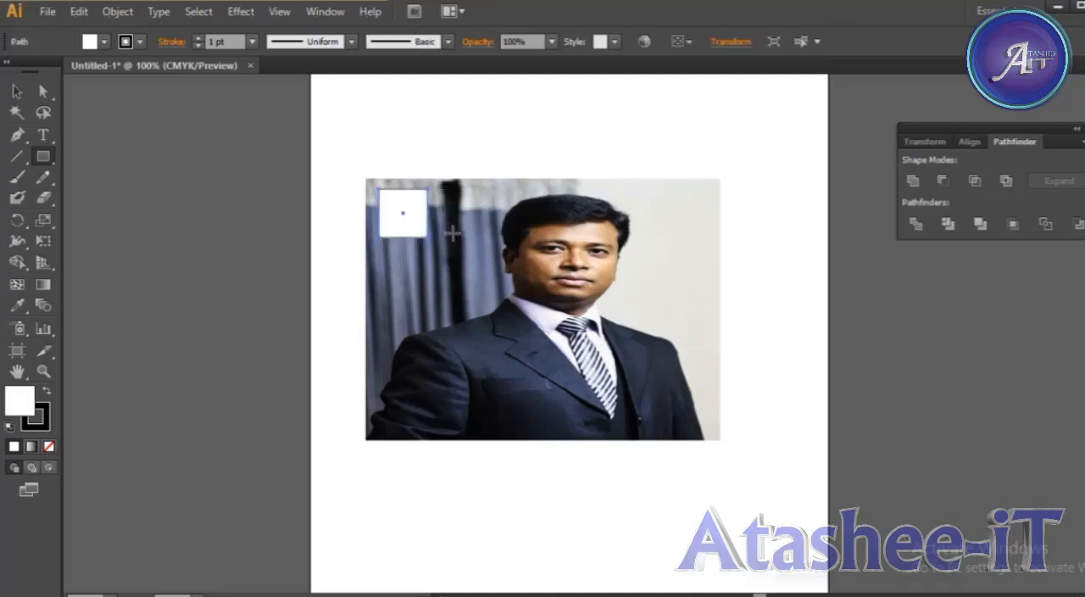
pyautogui.hotkey('ctrl', 'z')
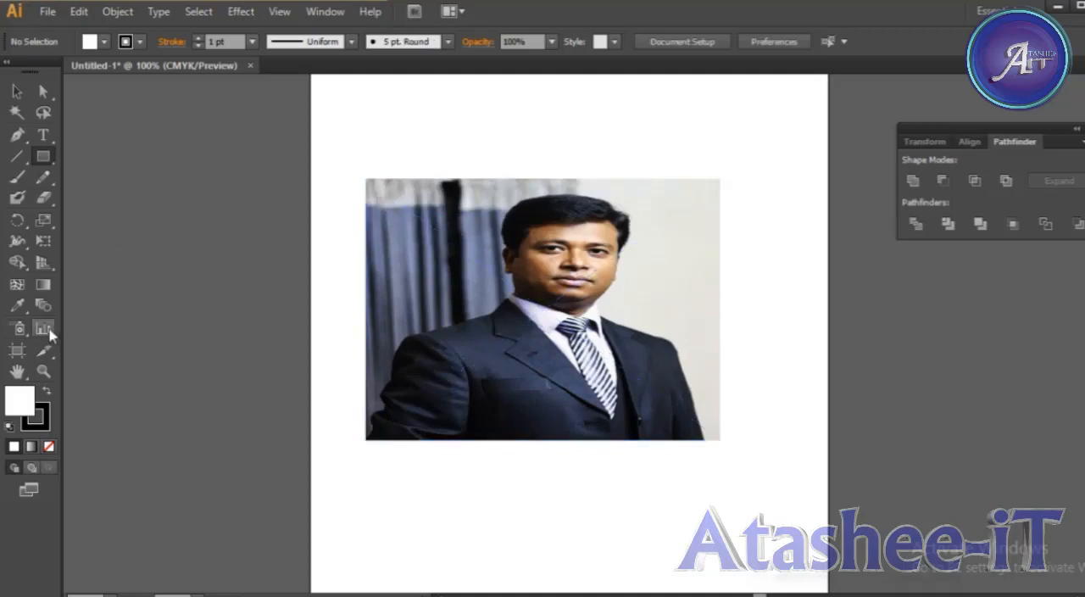
# Draw a small rounded rectangle about 13 by 12 mm in the photo's upper-left corner.
pyautogui.click(53, 158)
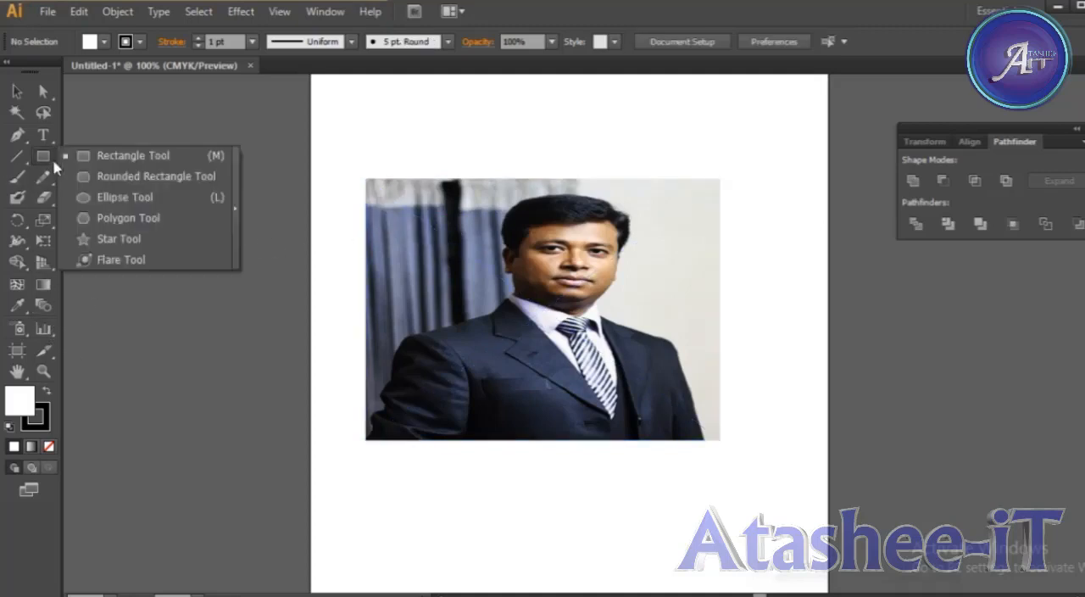
pyautogui.click(101, 177)
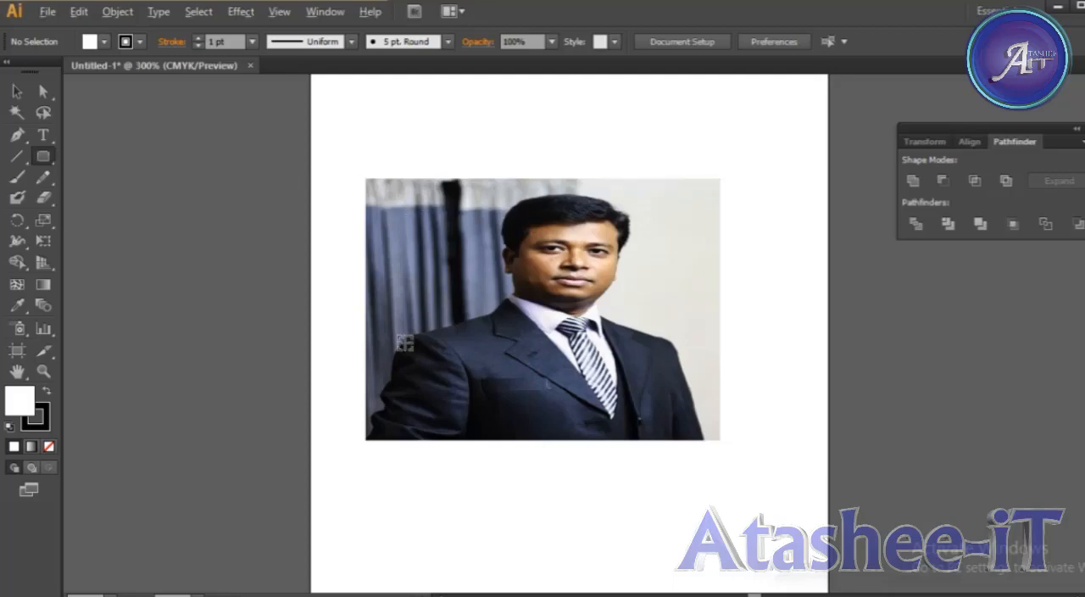
pyautogui.scroll(5, 405, 343)
pyautogui.scroll(-5, 405, 342)
pyautogui.scroll(1, 405, 342)
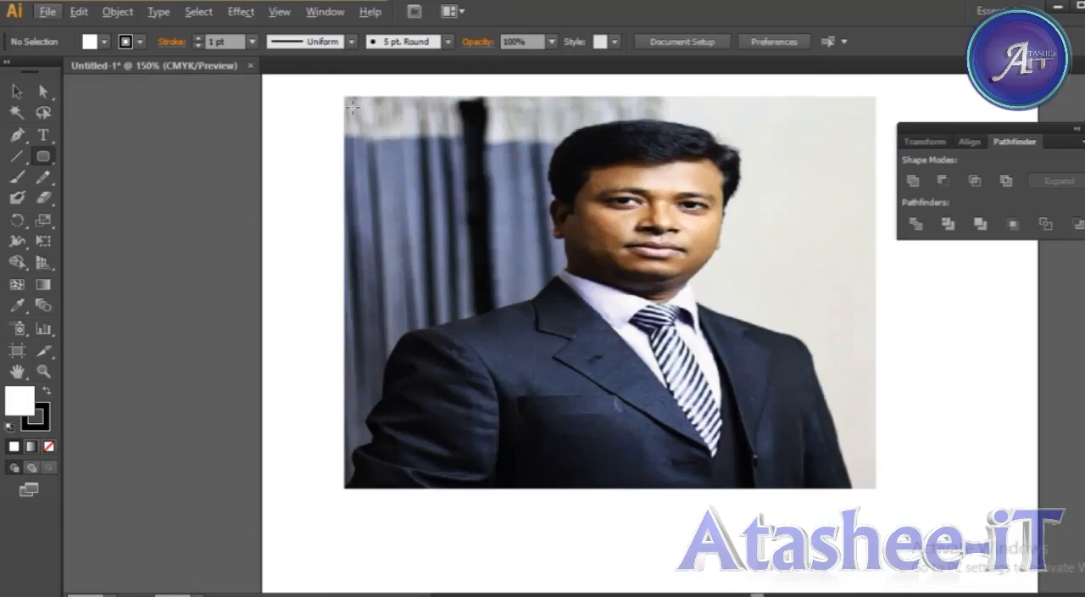
pyautogui.moveTo(354, 107); pyautogui.dragTo(401, 129)
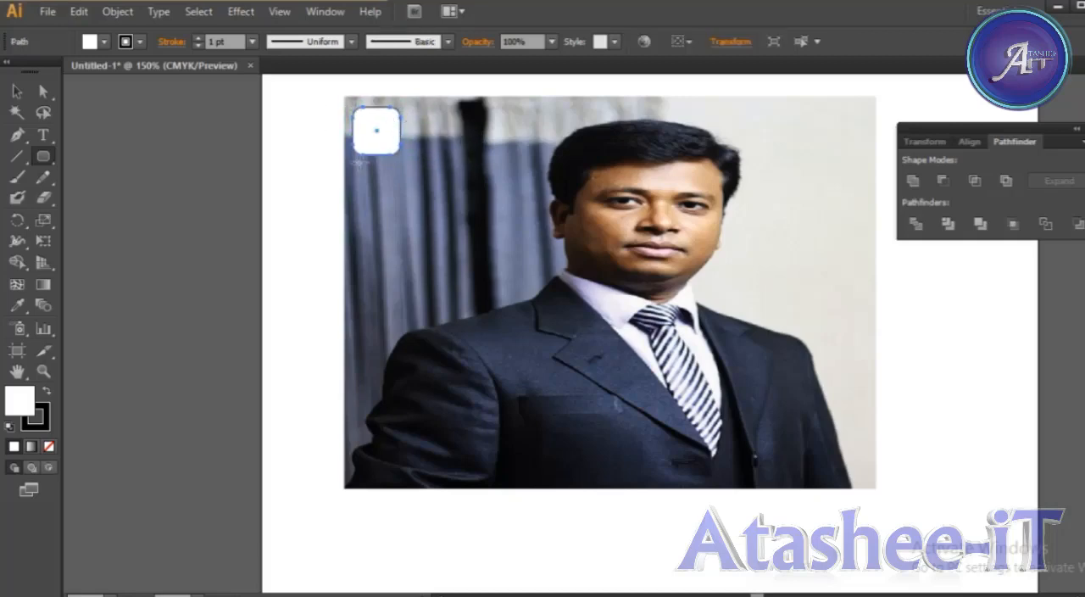
pyautogui.press('Delete')
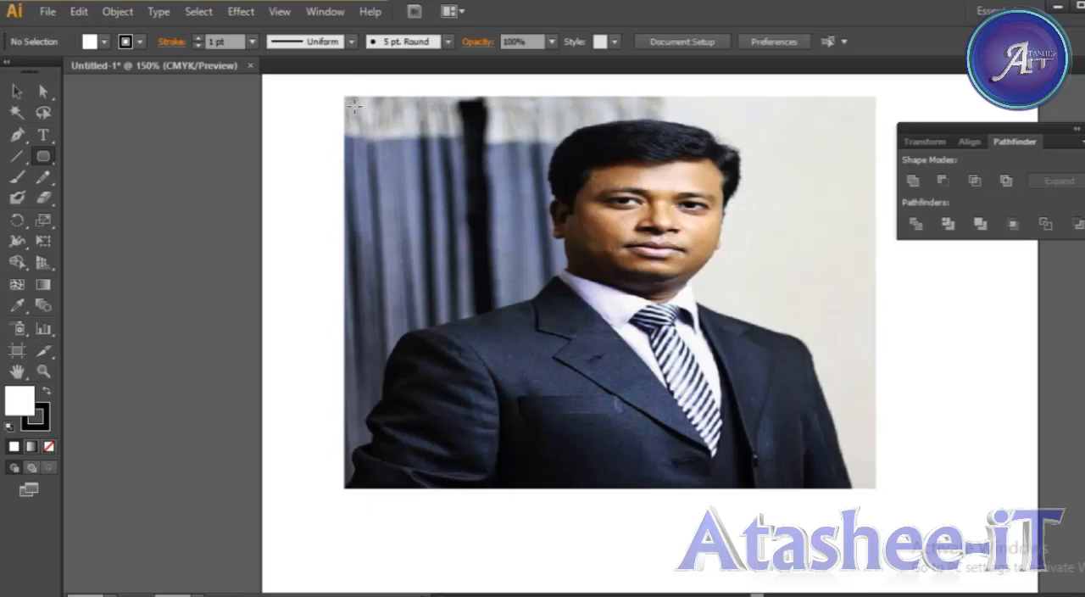
pyautogui.moveTo(354, 105); pyautogui.dragTo(403, 150)
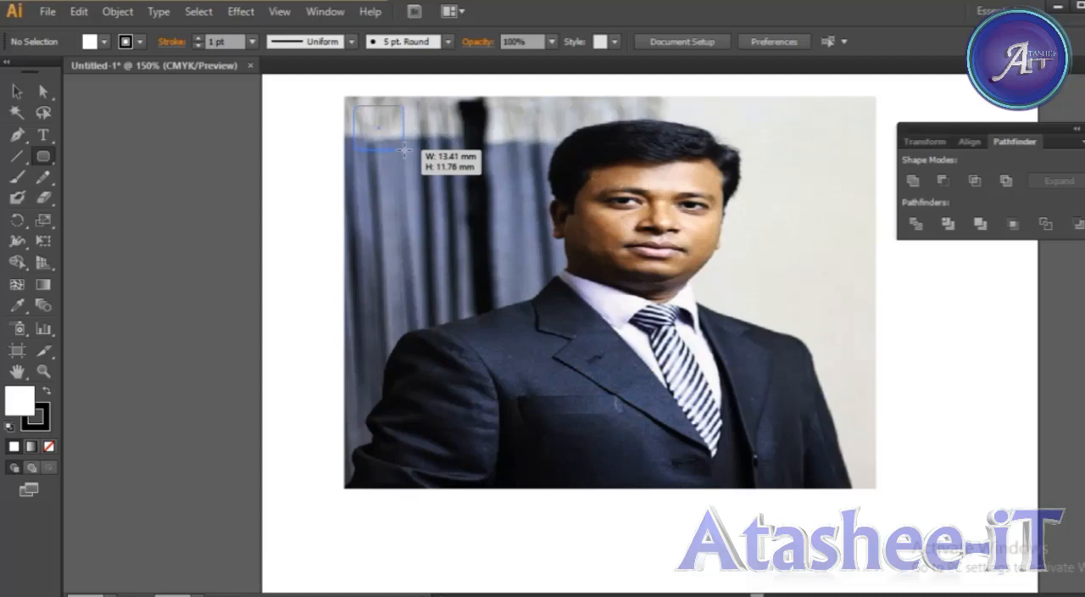
pyautogui.moveTo(405, 150); pyautogui.dragTo(404, 149)
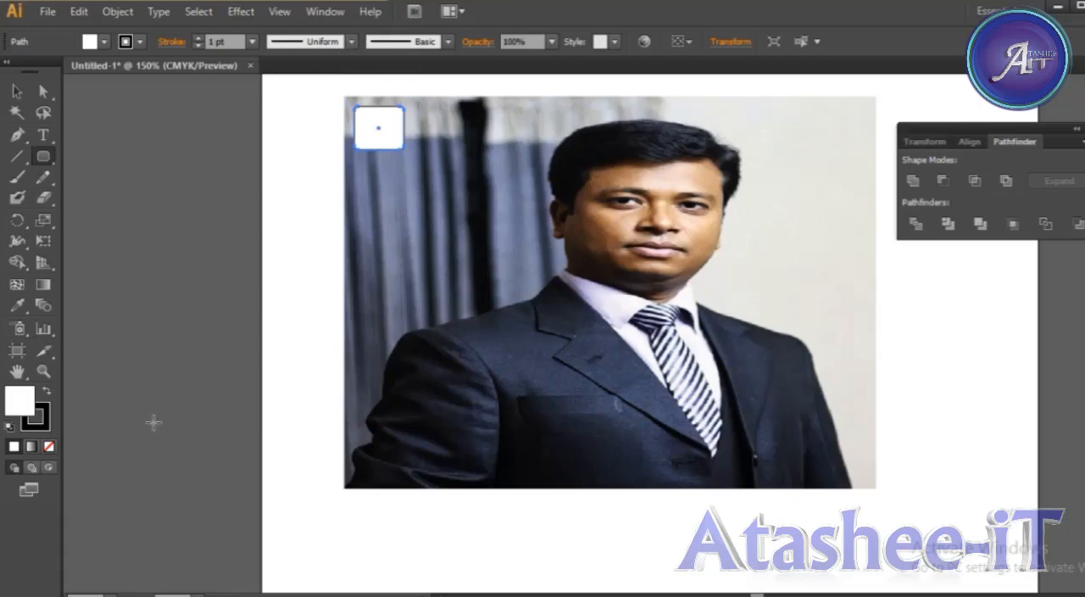
# Fill the rounded rectangle with black (000000) and remove its stroke.
pyautogui.doubleClick(30, 406)
pyautogui.click(487, 407)
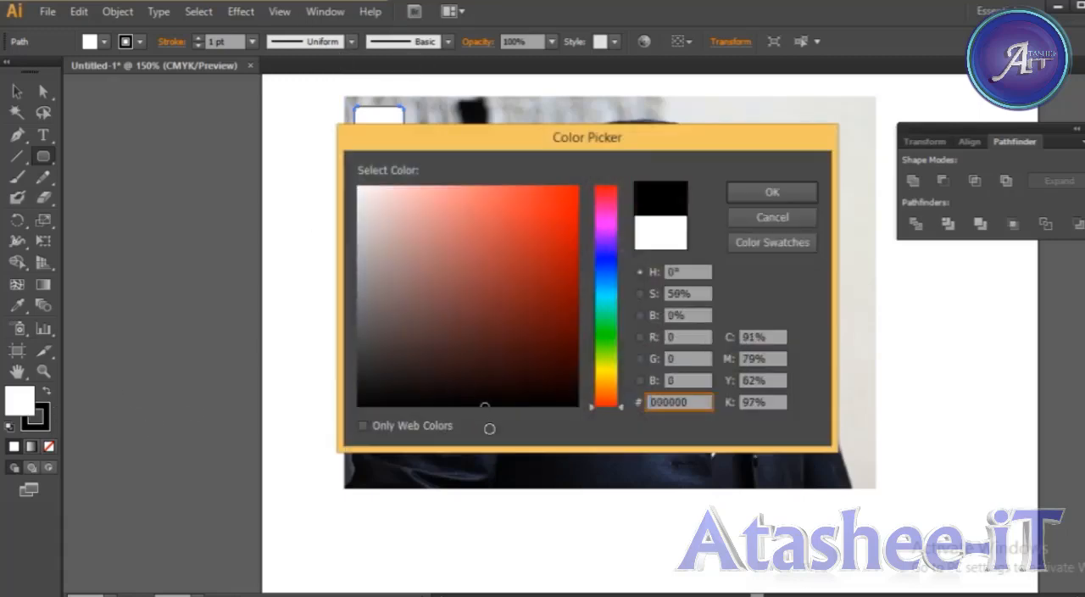
pyautogui.click(768, 194)
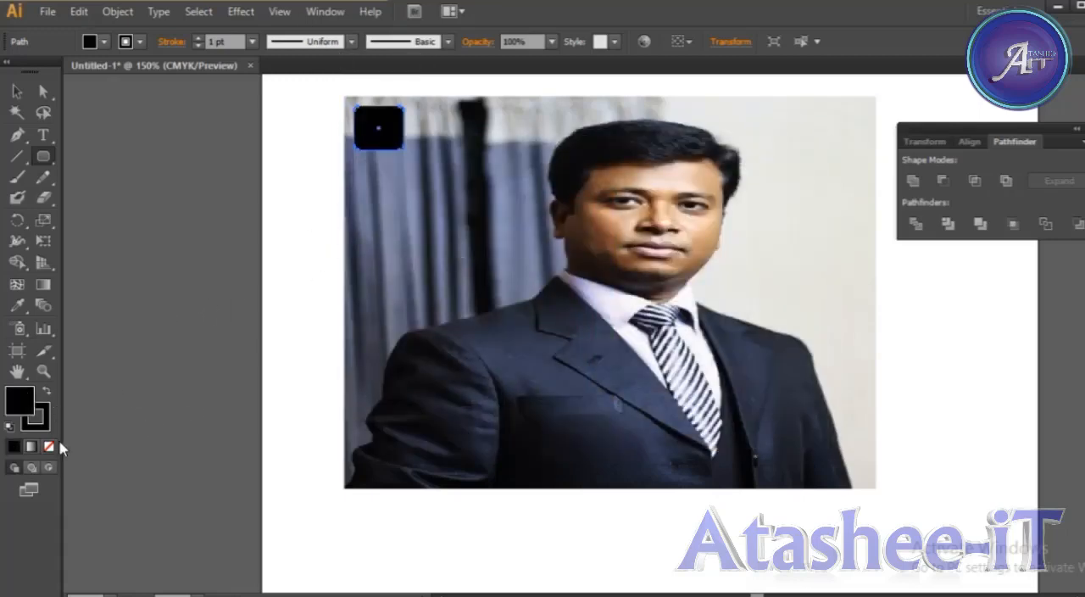
pyautogui.click(48, 426)
pyautogui.click(49, 447)
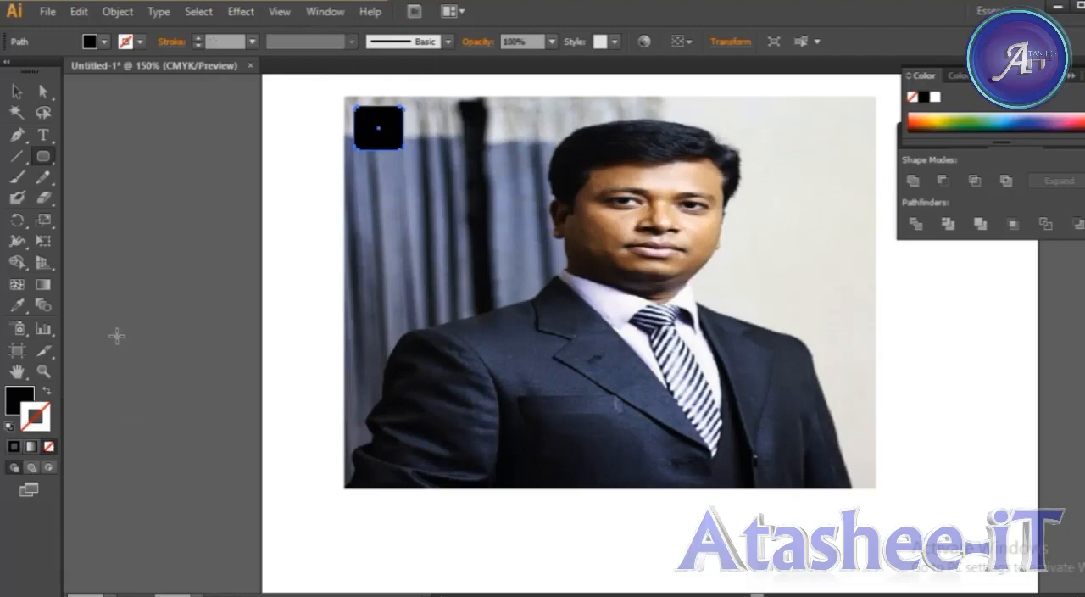
# Duplicate the black rounded rectangle with a narrow gap and repeat the copy to form a row of nine across the photo.
pyautogui.click(17, 91)
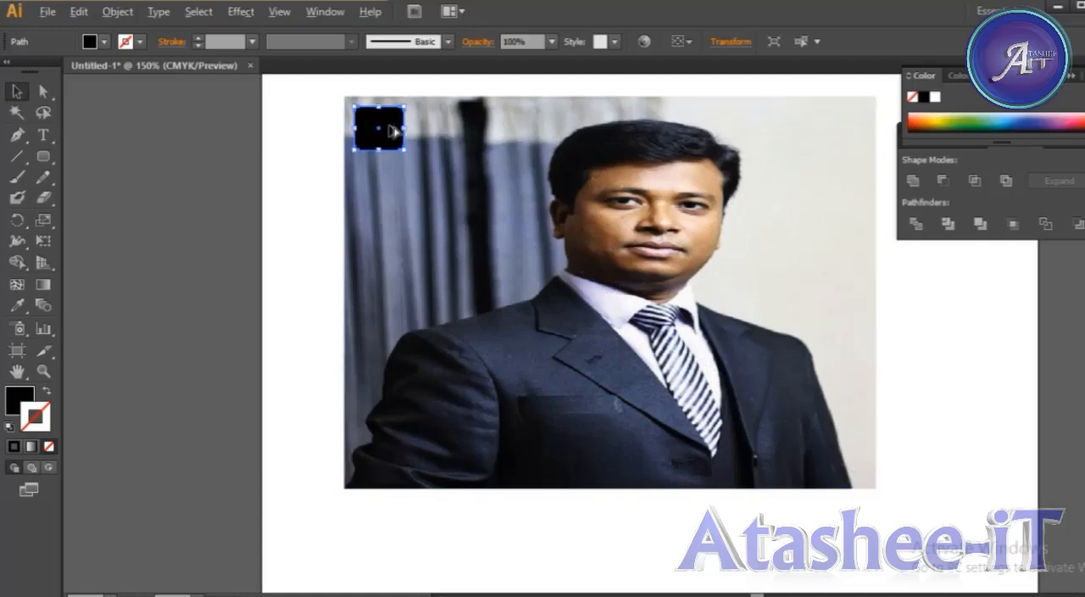
pyautogui.moveTo(392, 130); pyautogui.dragTo(448, 132)
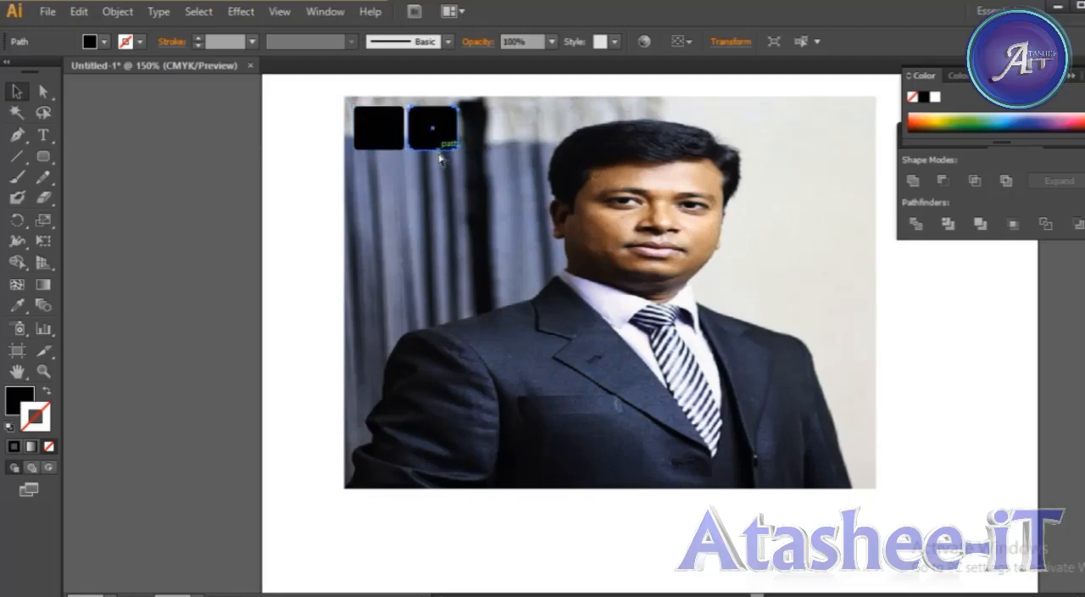
pyautogui.hotkey('ctrl', 'd')
pyautogui.hotkey('ctrl', 'd')
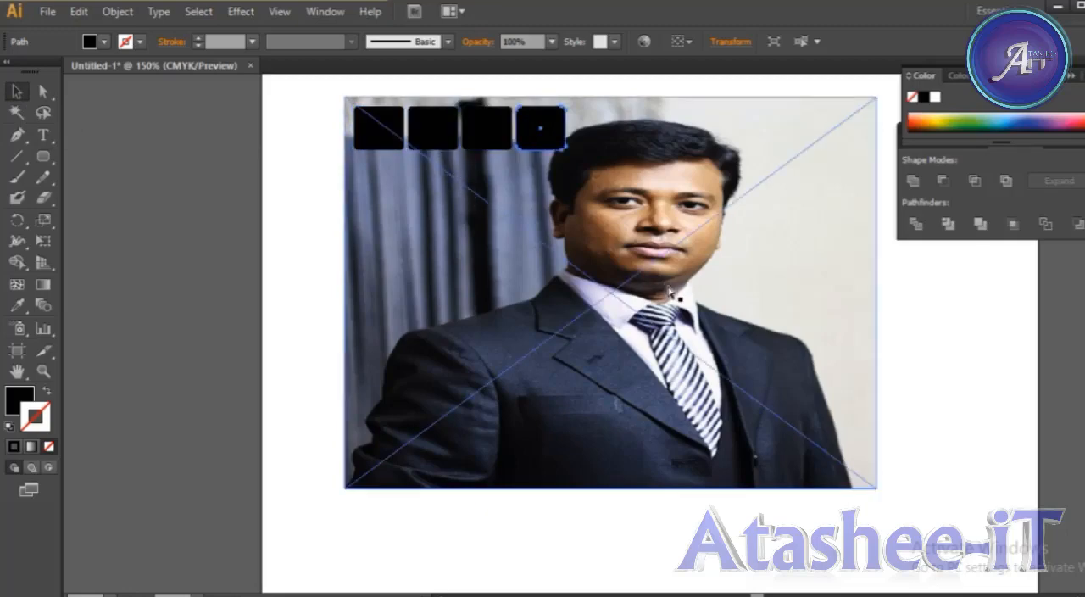
pyautogui.hotkey('ctrl', 'd')
pyautogui.hotkey('ctrl', 'd')
pyautogui.hotkey('ctrl', 'd')
pyautogui.hotkey('ctrl', 'd')
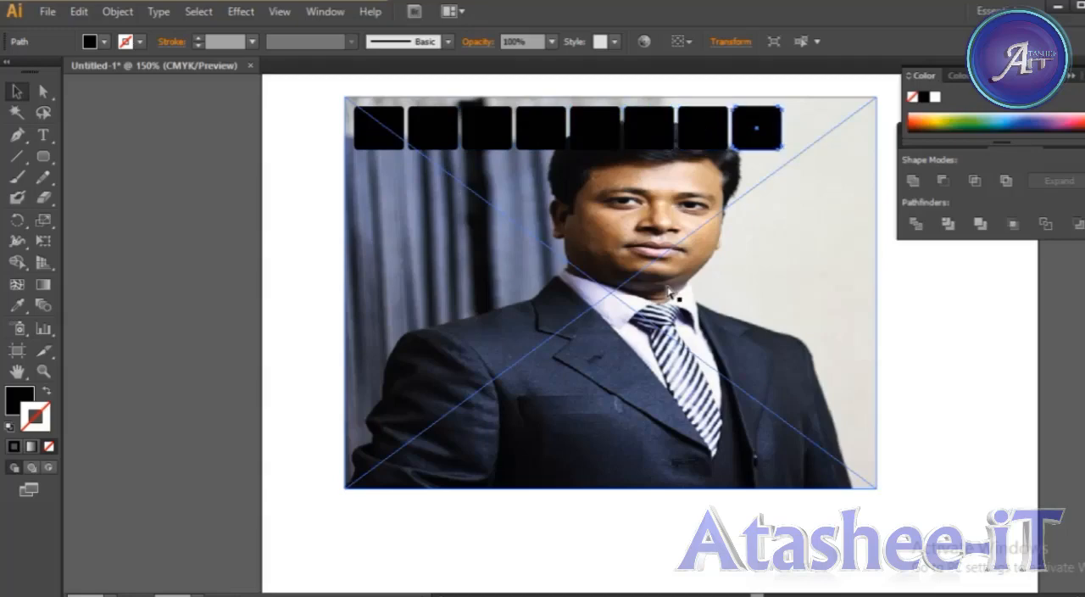
pyautogui.hotkey('ctrl', 'd')
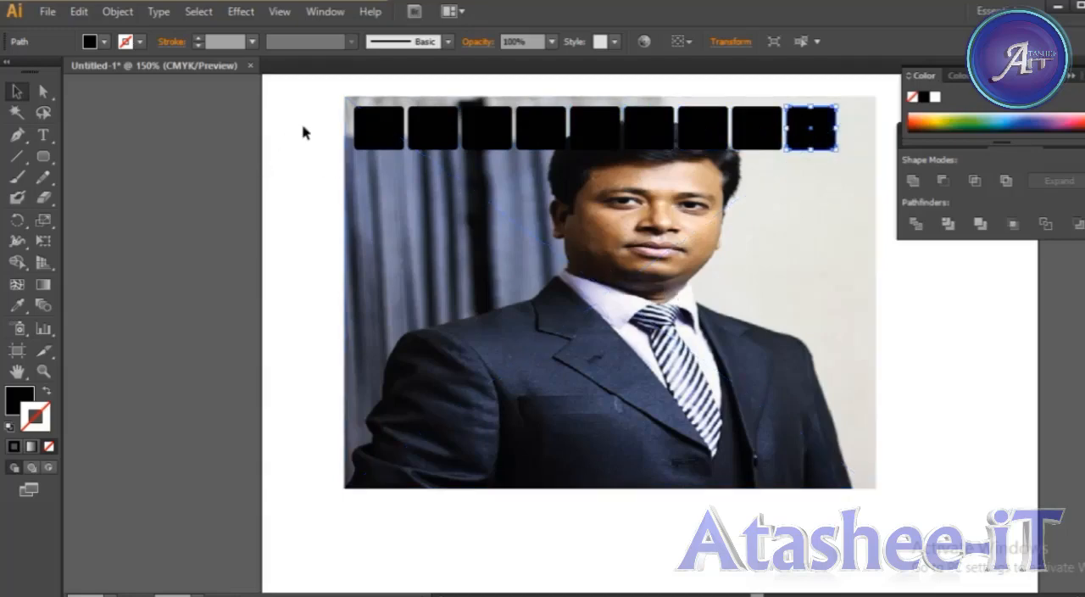
# Lock the placed photo so that only the black tiles above it can be selected.
pyautogui.moveTo(303, 127); pyautogui.dragTo(840, 140)
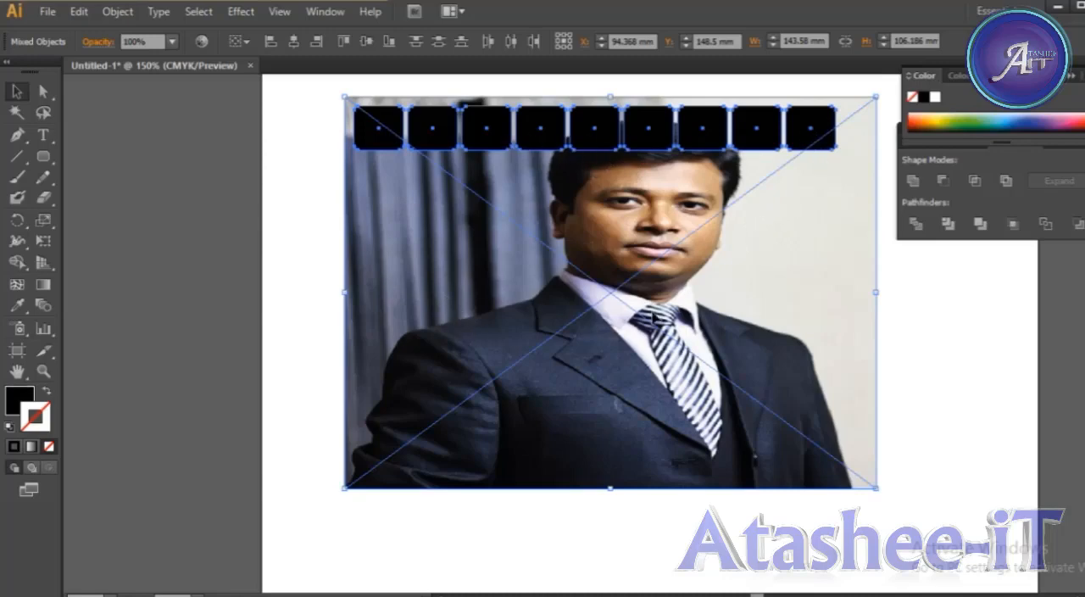
pyautogui.click(327, 151)
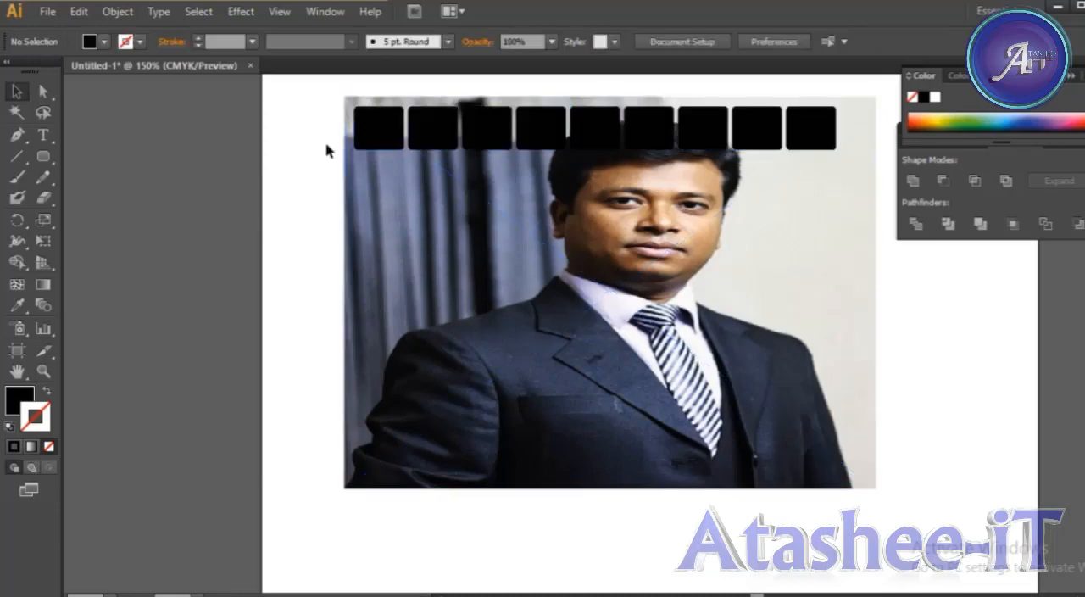
pyautogui.click(370, 308)
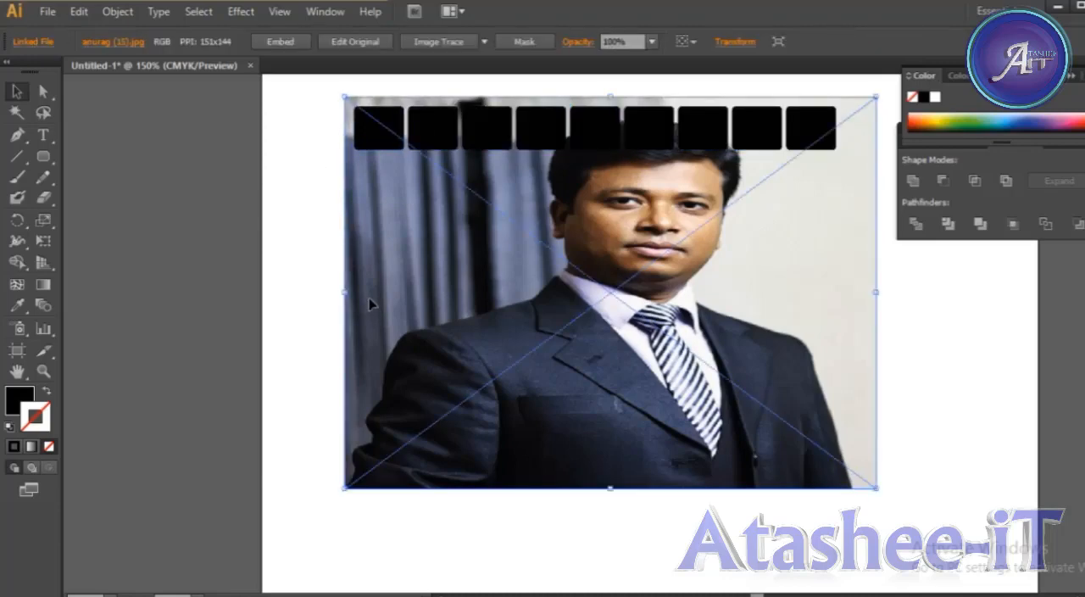
pyautogui.click(335, 212)
pyautogui.click(387, 363)
pyautogui.click(302, 348)
pyautogui.click(485, 361)
pyautogui.hotkey('ctrl', '2')
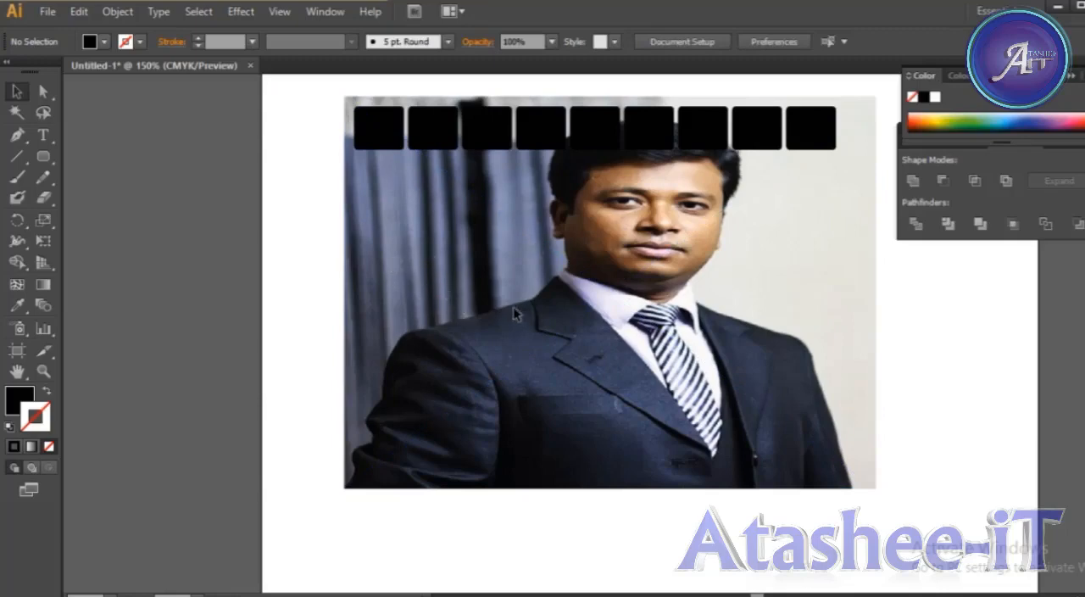
# Copy the row of nine tiles just below itself and repeat until eight rows cover the photo, then deselect.
pyautogui.moveTo(327, 130); pyautogui.dragTo(857, 157)
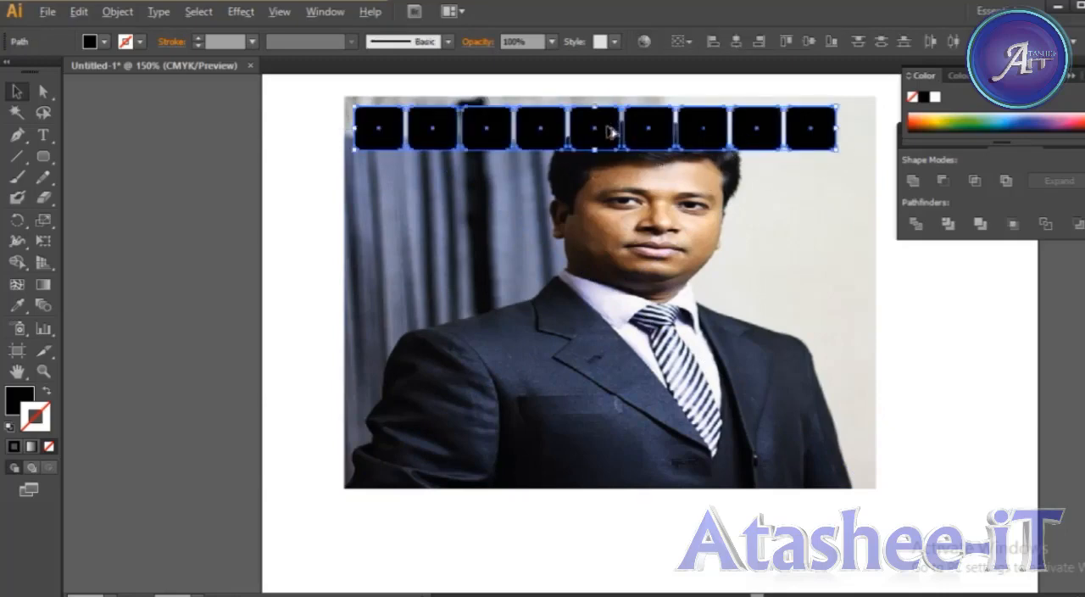
pyautogui.moveTo(611, 132); pyautogui.dragTo(613, 178)
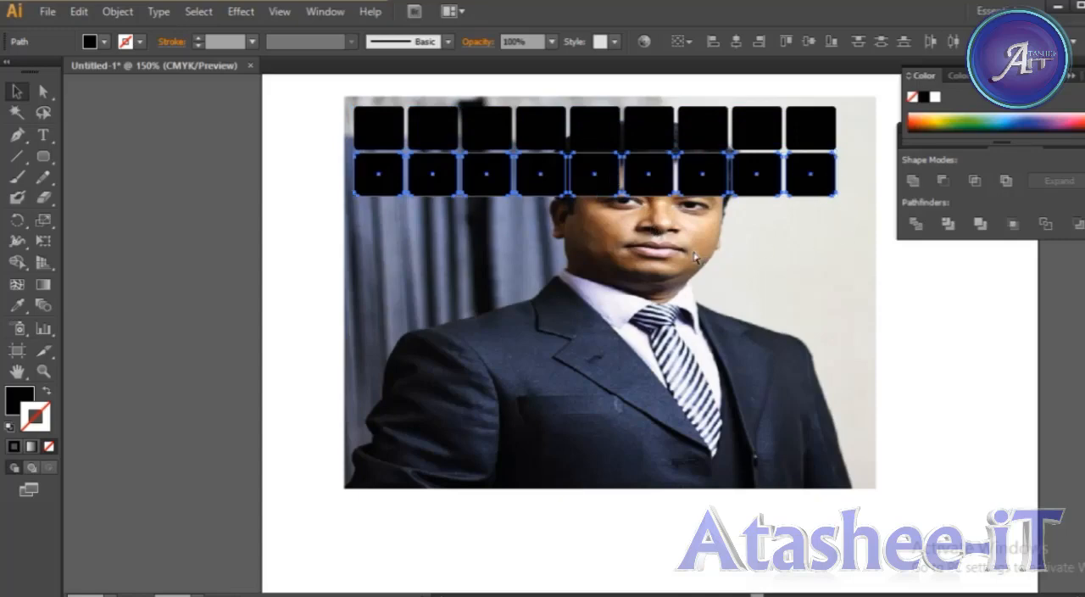
pyautogui.hotkey('ctrl', 'd')
pyautogui.hotkey('ctrl', 'd')
pyautogui.hotkey('ctrl', 'd')
pyautogui.hotkey('ctrl', 'd')
pyautogui.hotkey('ctrl', 'd')
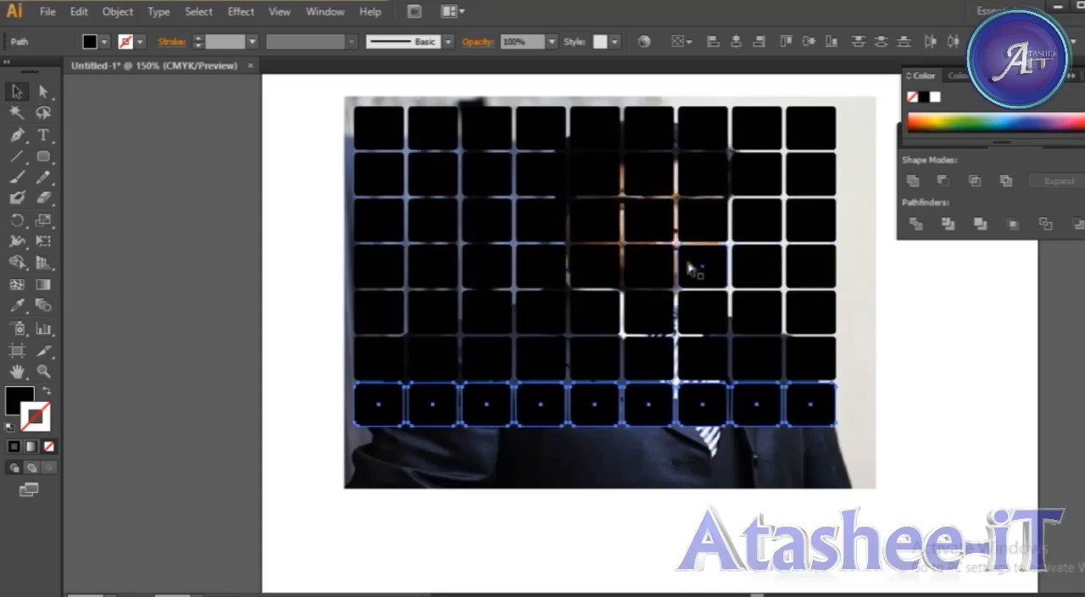
pyautogui.hotkey('ctrl', 'd')
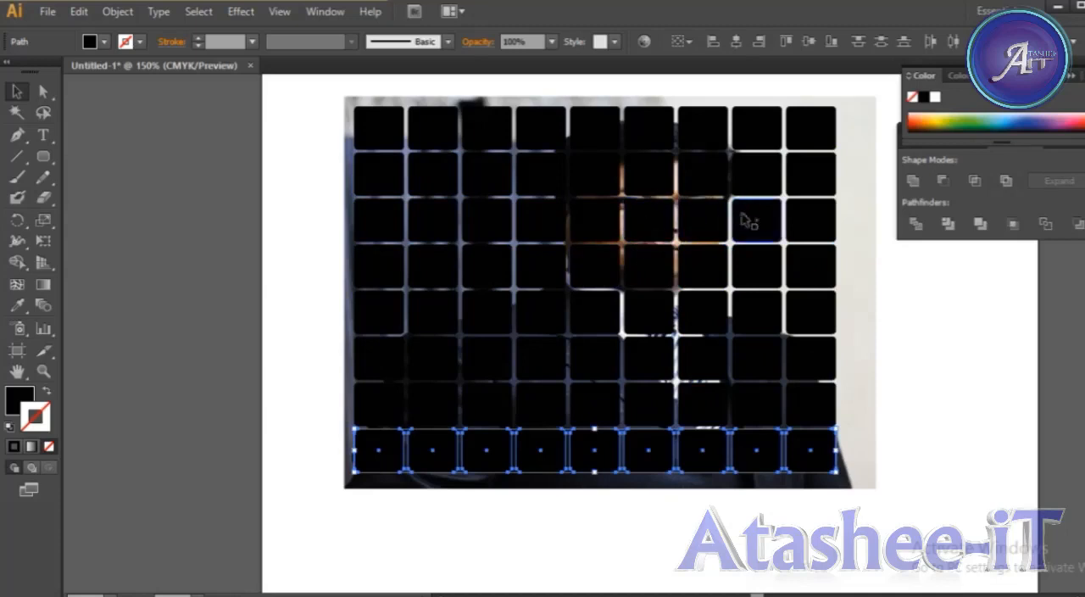
pyautogui.click(297, 119)
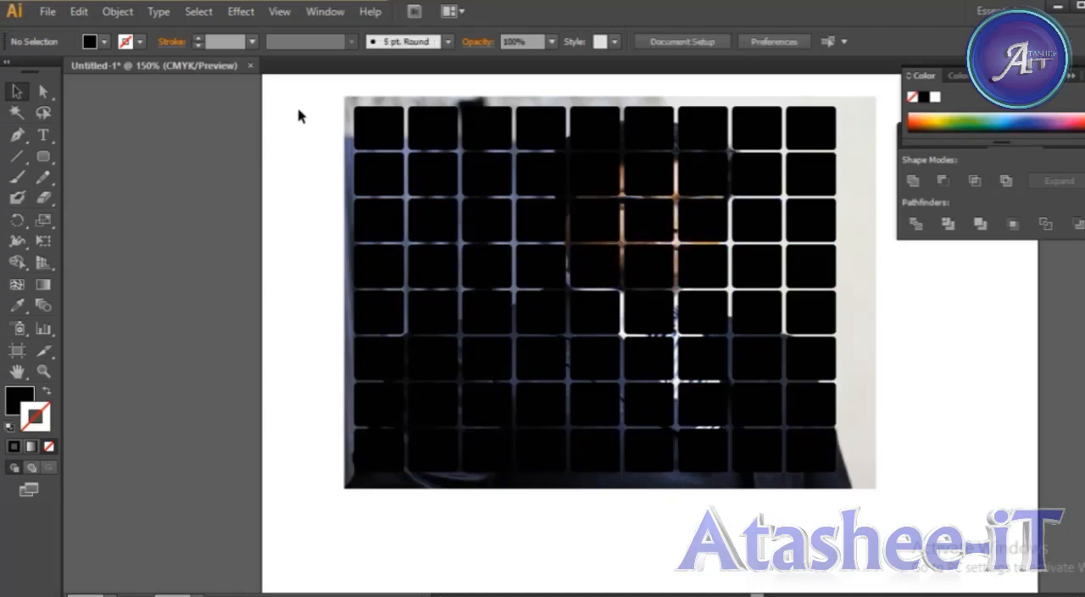
pyautogui.moveTo(310, 115); pyautogui.dragTo(844, 442)
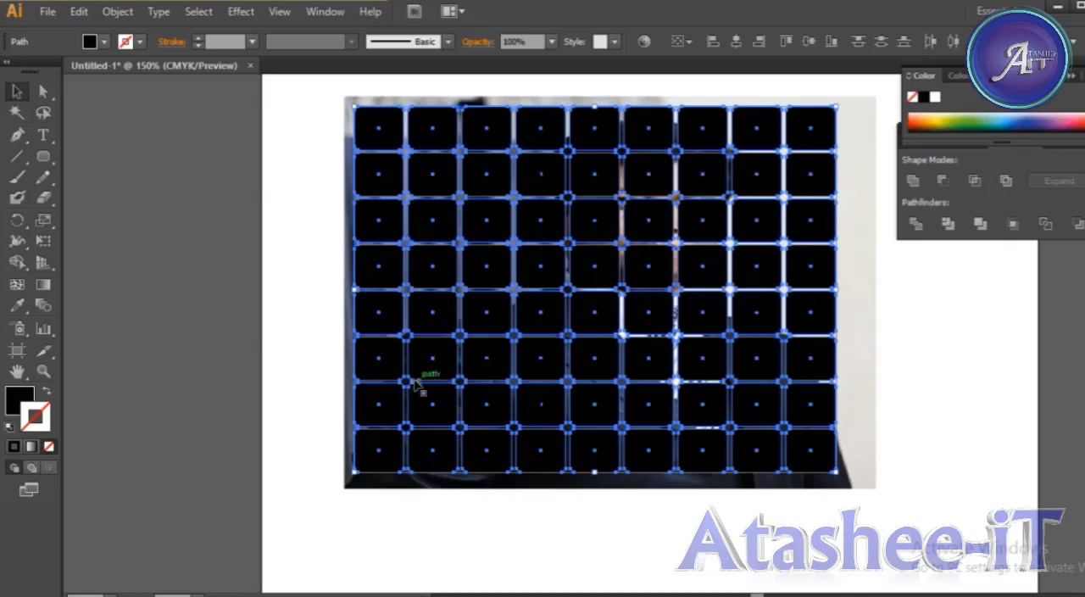
pyautogui.click(854, 212)
pyautogui.moveTo(335, 126); pyautogui.dragTo(818, 413)
pyautogui.click(886, 436)
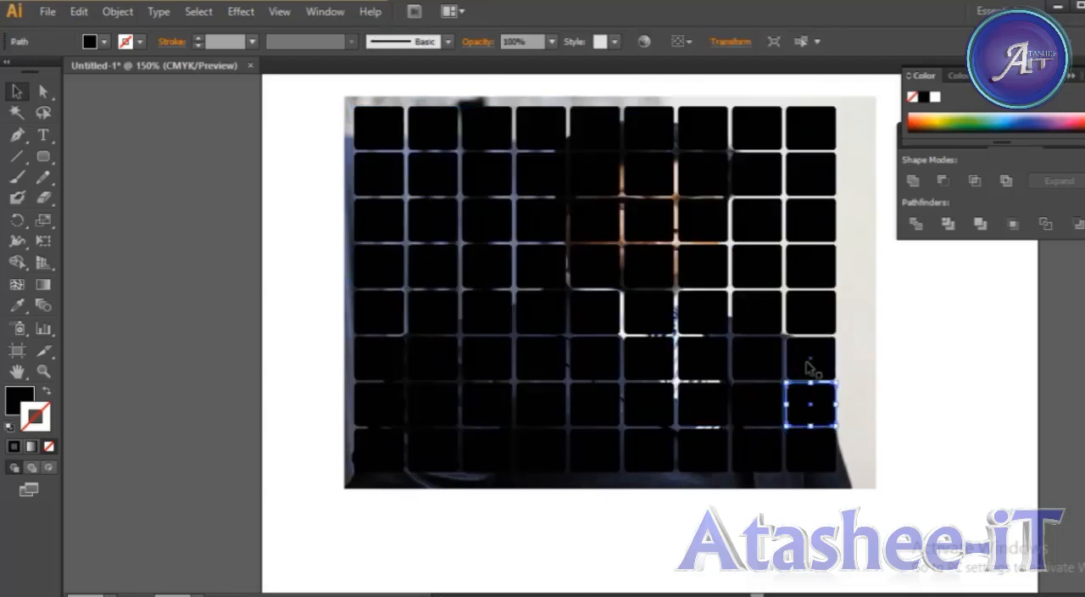
pyautogui.click(861, 416)
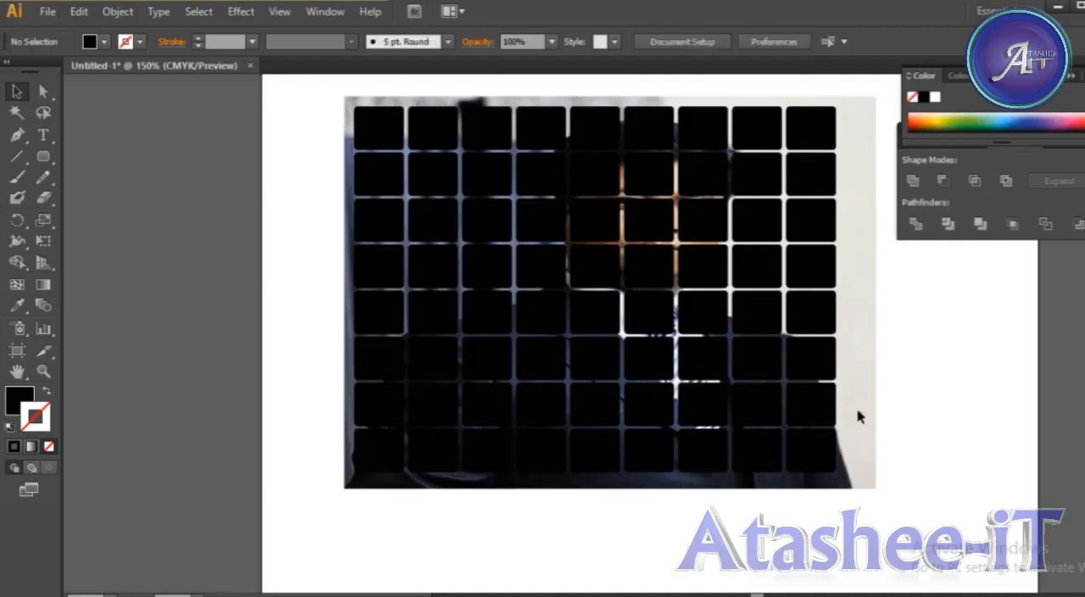
# Hide the Pathfinder panel and show it again with all the tiles selected.
pyautogui.moveTo(294, 121); pyautogui.dragTo(862, 472)
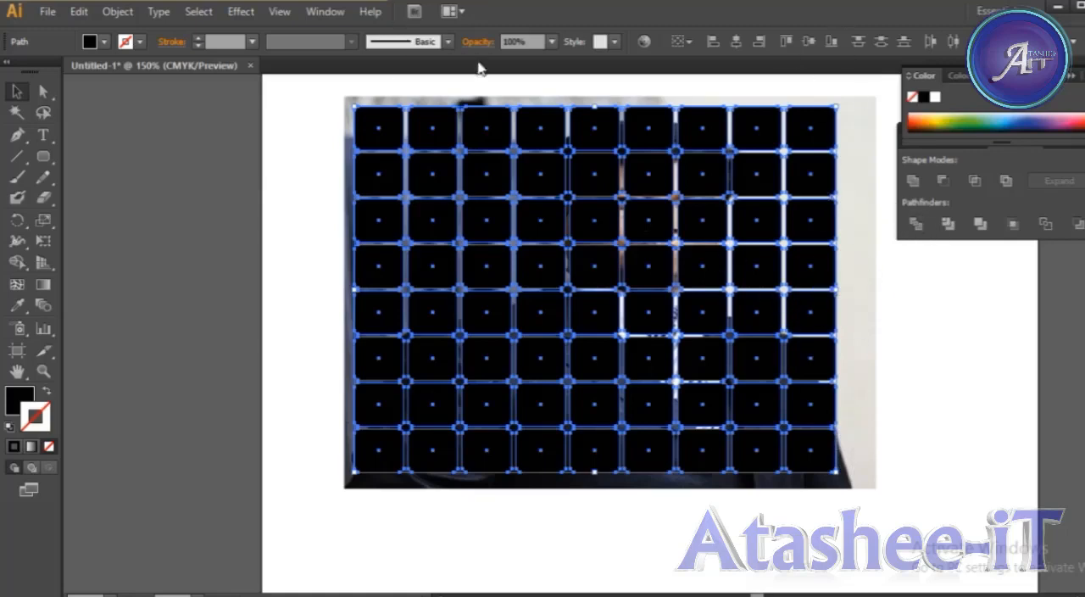
pyautogui.click(325, 12)
pyautogui.click(405, 481)
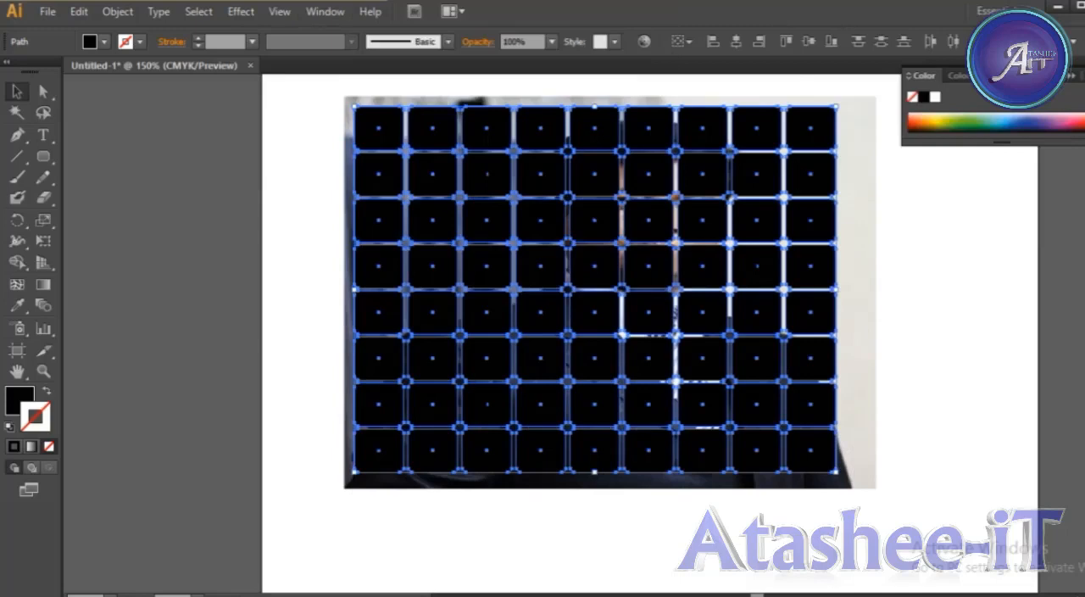
pyautogui.click(324, 11)
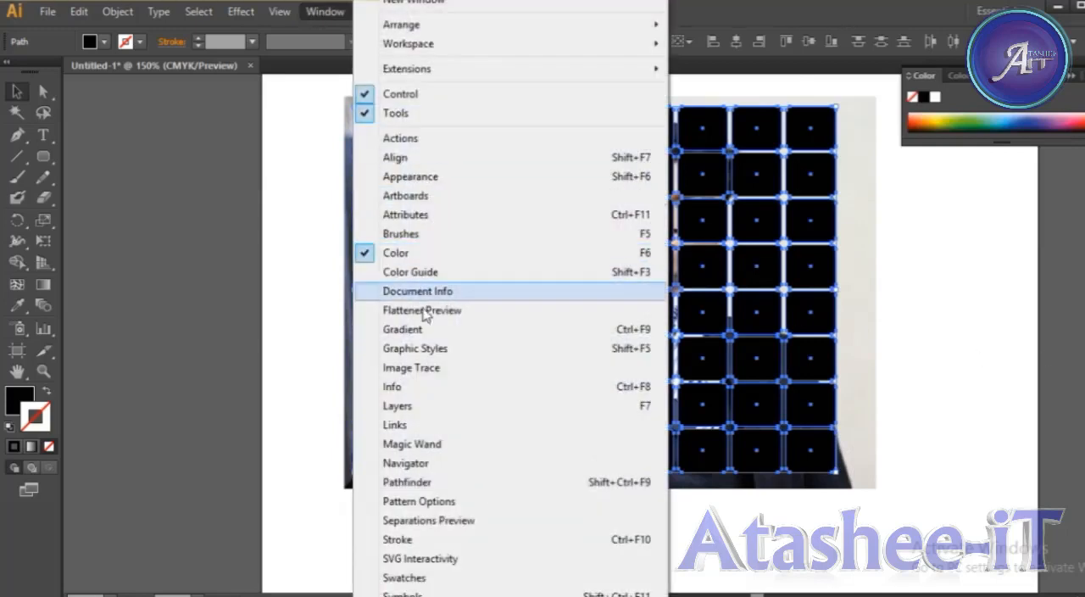
pyautogui.click(416, 482)
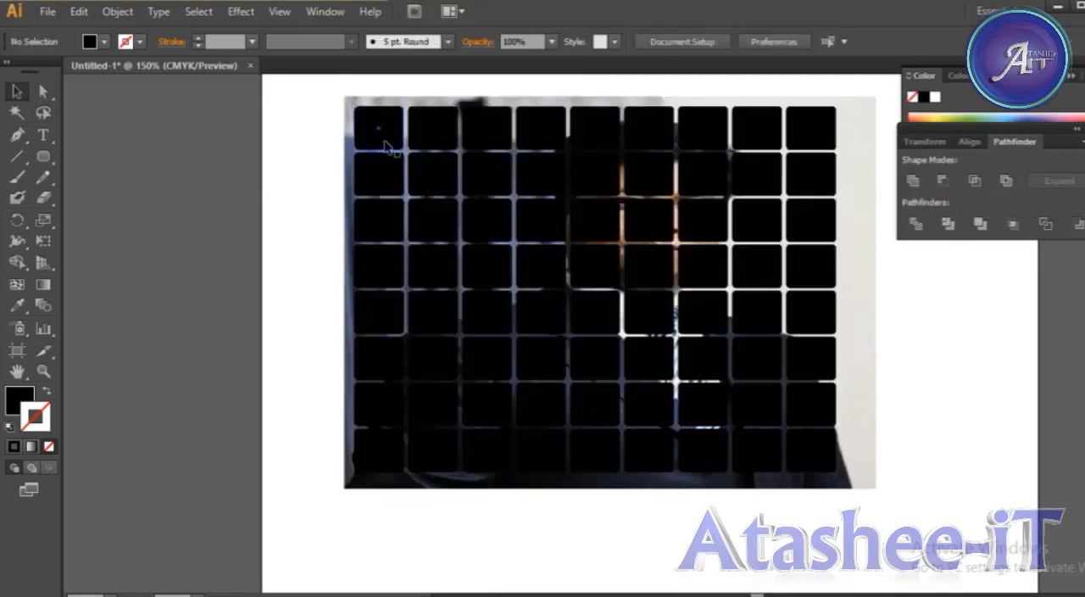
# Select all the black tiles over the photo together.
pyautogui.click(395, 145)
pyautogui.click(445, 142)
pyautogui.click(530, 140)
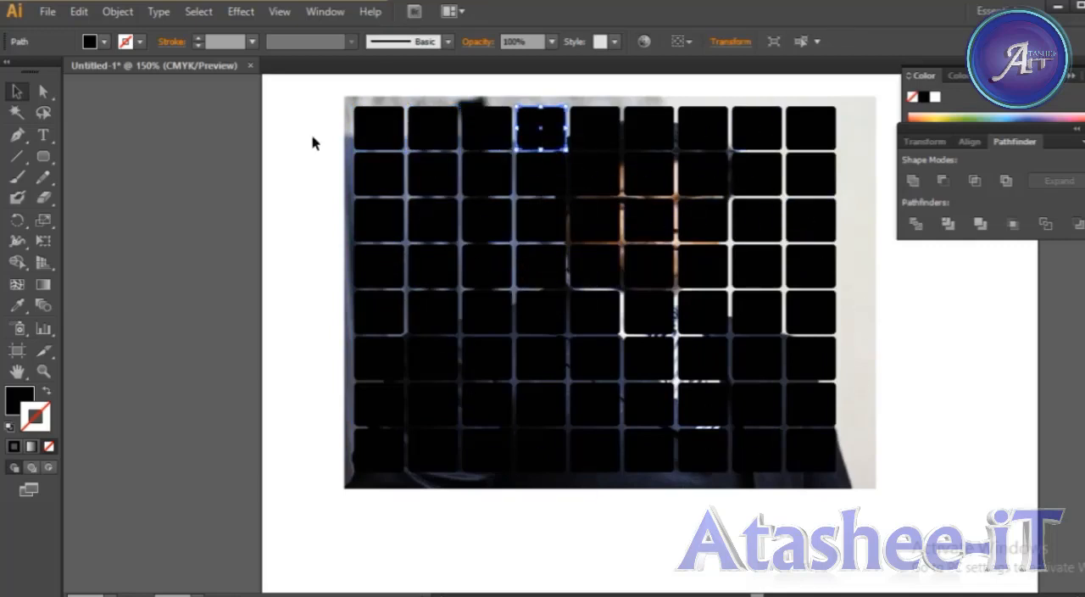
pyautogui.moveTo(306, 133); pyautogui.dragTo(821, 449)
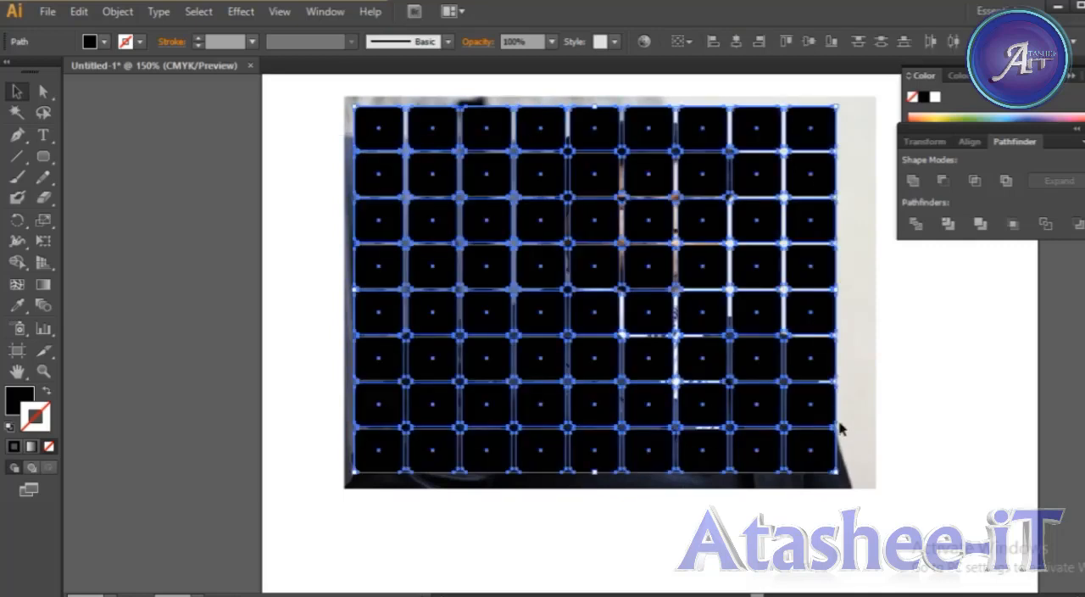
# Try uniting the tiles with Unite, both directly and as an expanded compound shape, and undo each attempt.
pyautogui.click(912, 182)
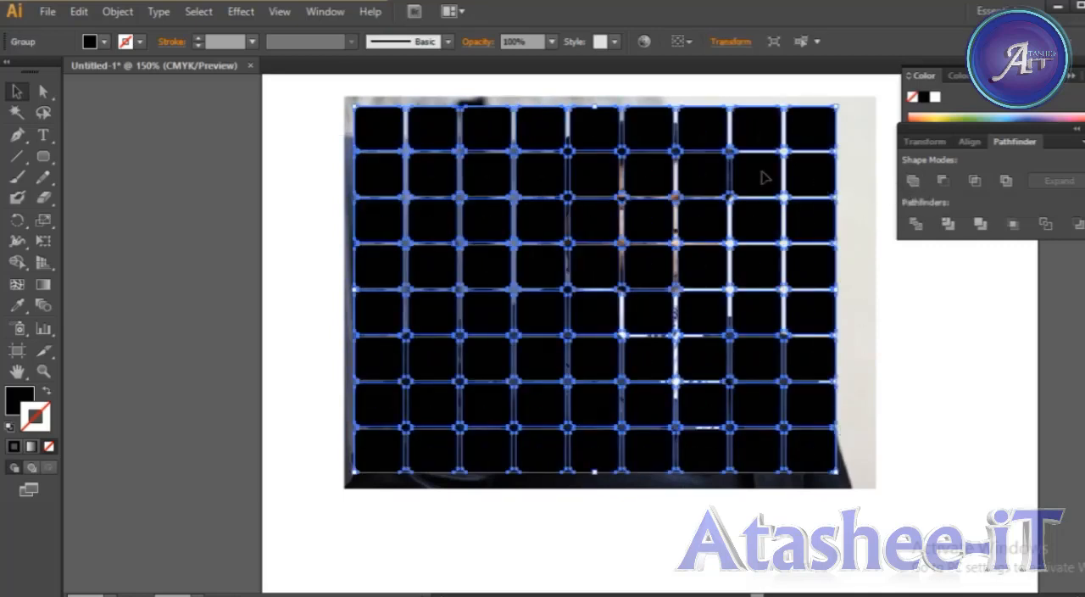
pyautogui.hotkey('ctrl', 'z')
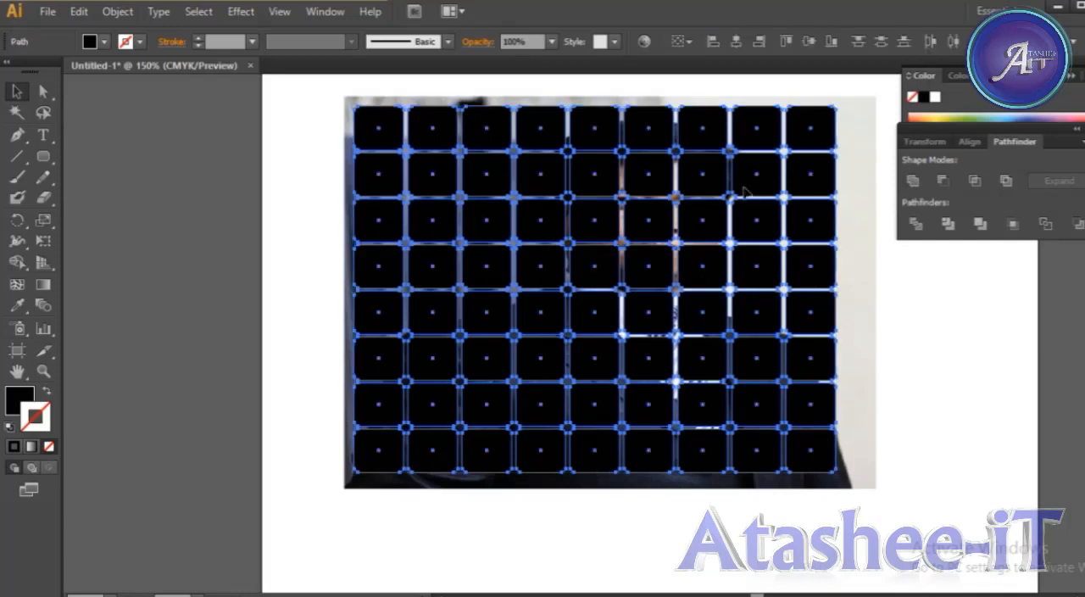
pyautogui.keyDown('alt'); pyautogui.click(913, 184); pyautogui.keyUp('alt')
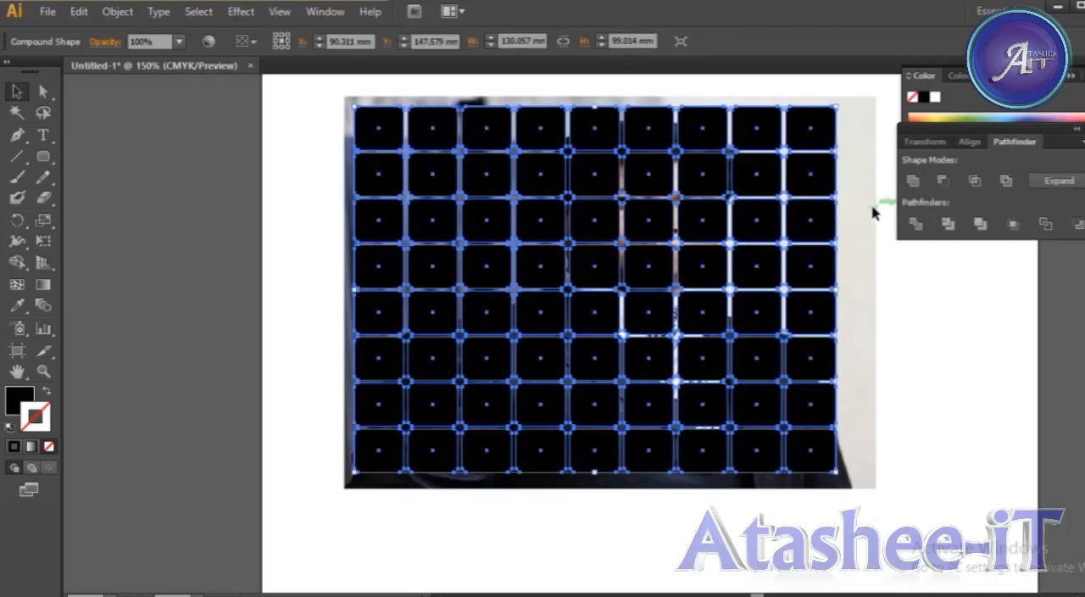
pyautogui.click(1060, 182)
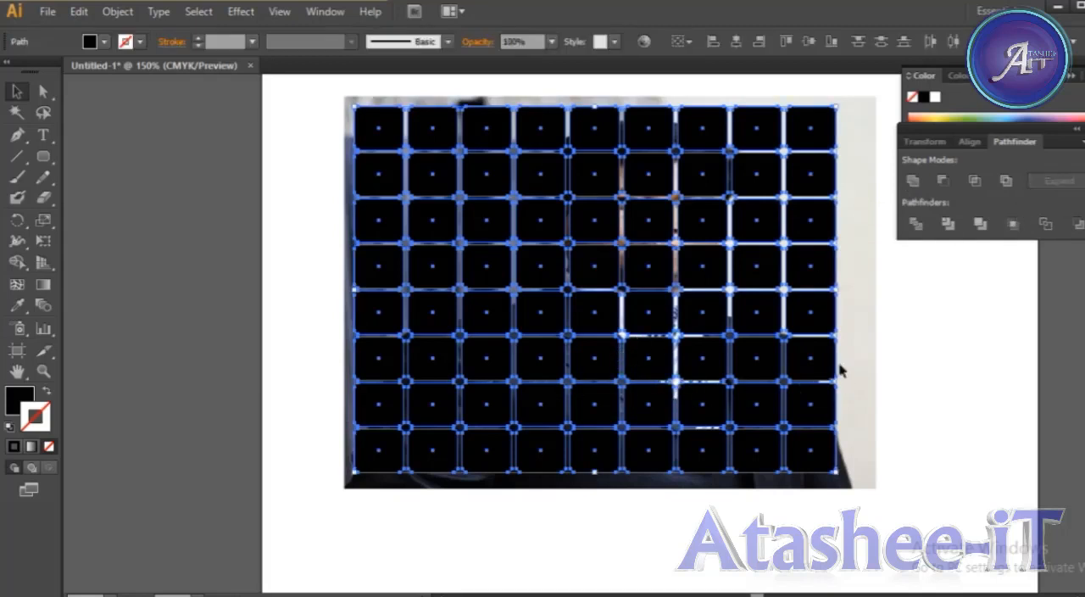
pyautogui.click(912, 181)
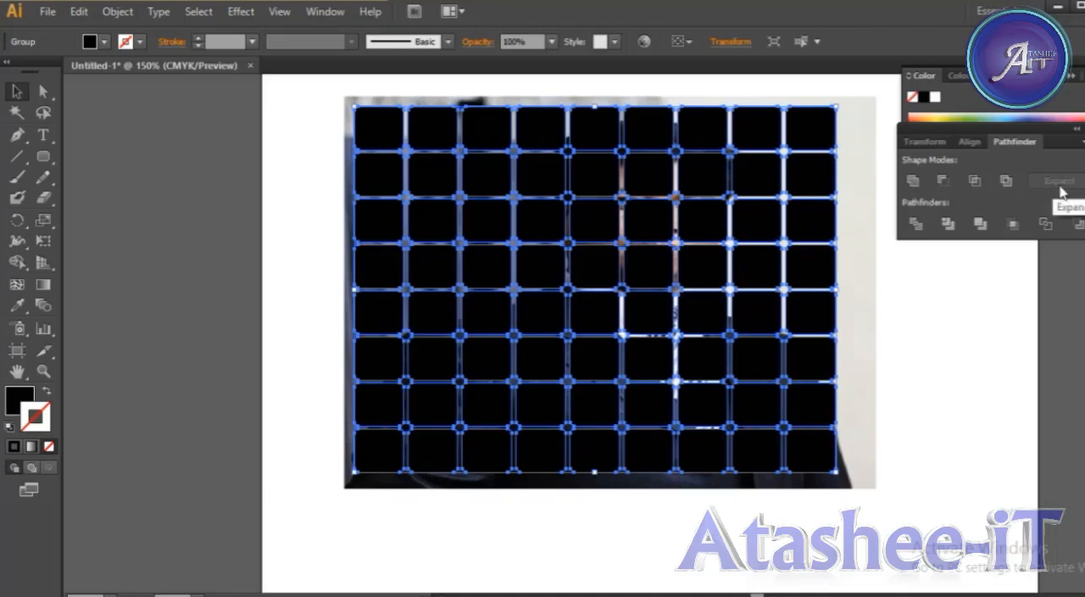
pyautogui.hotkey('ctrl', 'shift', 'g')
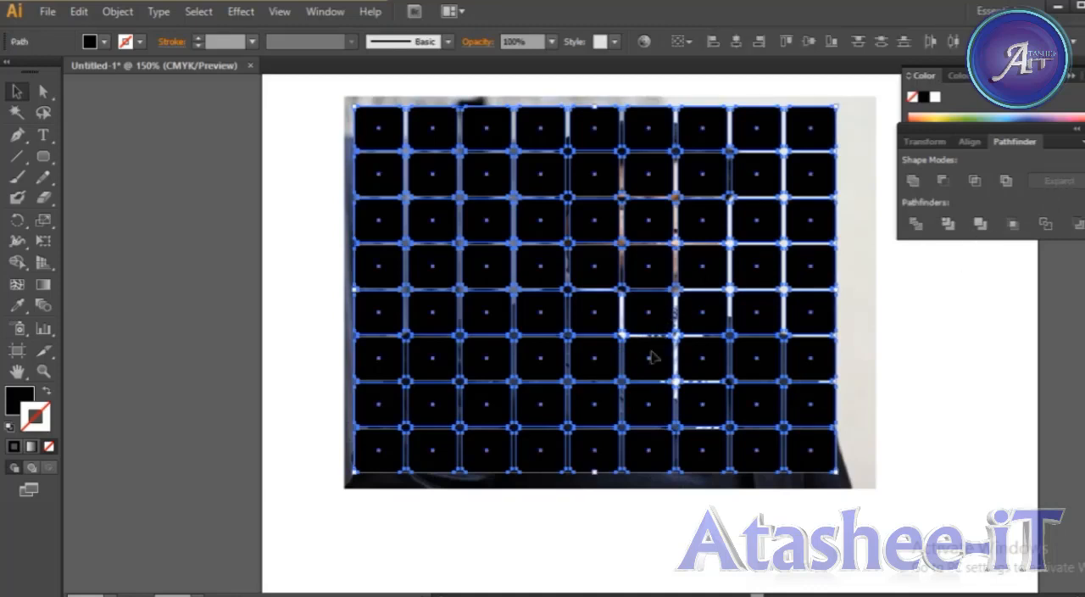
# Unite the selected tiles as a compound shape, expand it into a single compound path, and deselect it.
pyautogui.keyDown('alt'); pyautogui.click(914, 181); pyautogui.keyUp('alt')
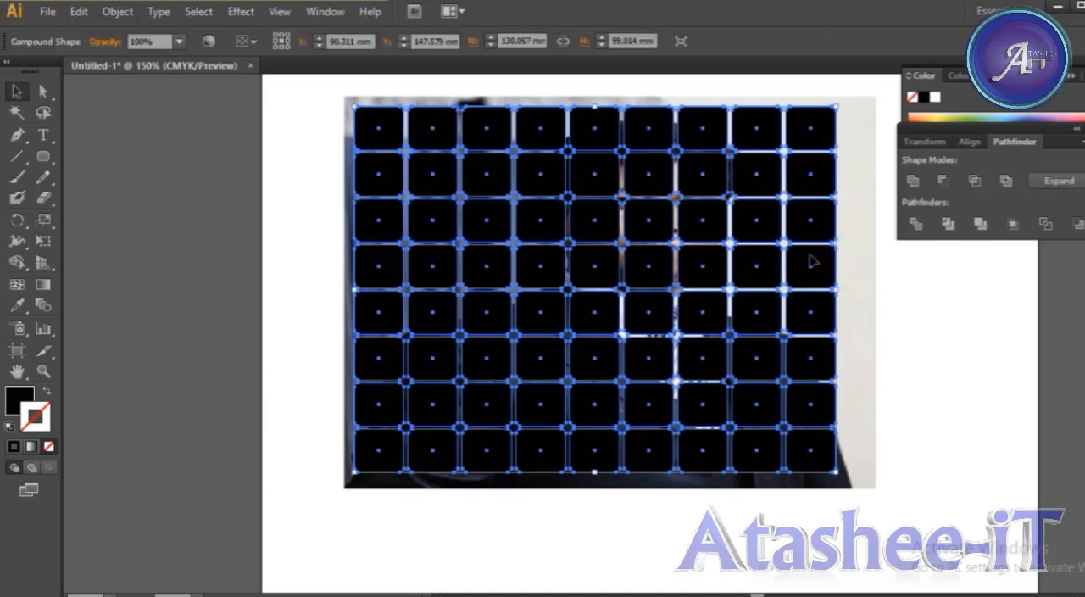
pyautogui.click(1056, 183)
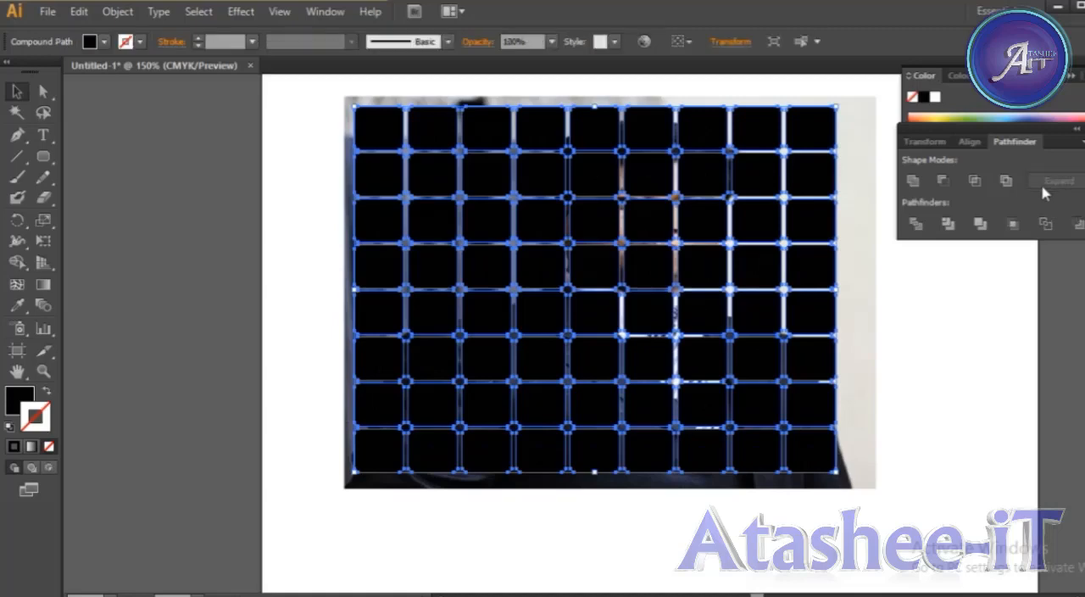
pyautogui.click(908, 317)
# Try moving the combined tile grid as one object, undo the move, and deselect the grid.
pyautogui.moveTo(813, 297); pyautogui.dragTo(829, 316)
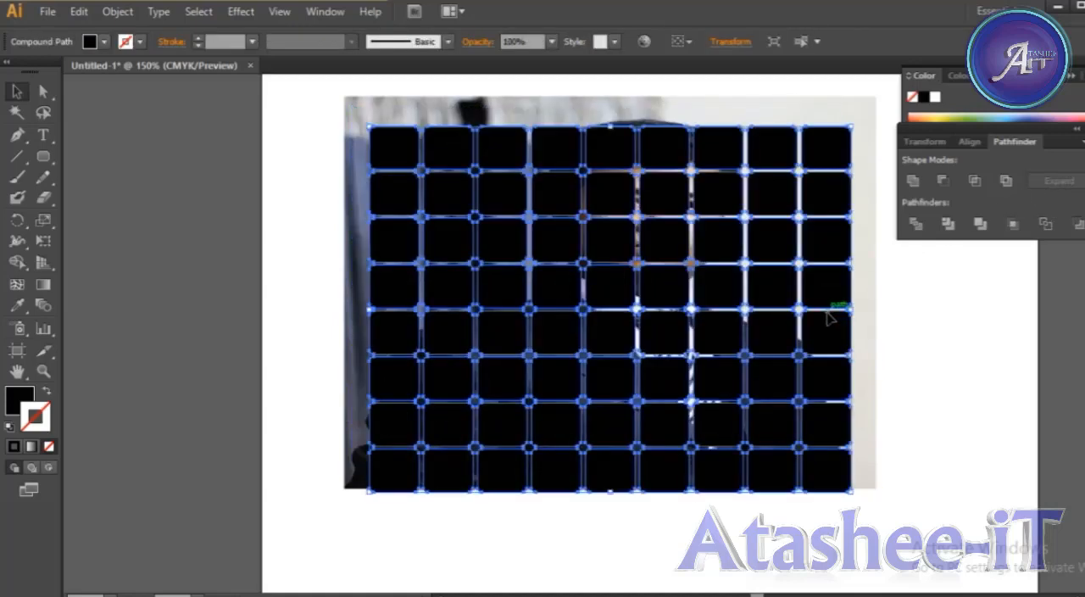
pyautogui.hotkey('ctrl', 'z')
pyautogui.click(886, 336)
pyautogui.click(840, 318)
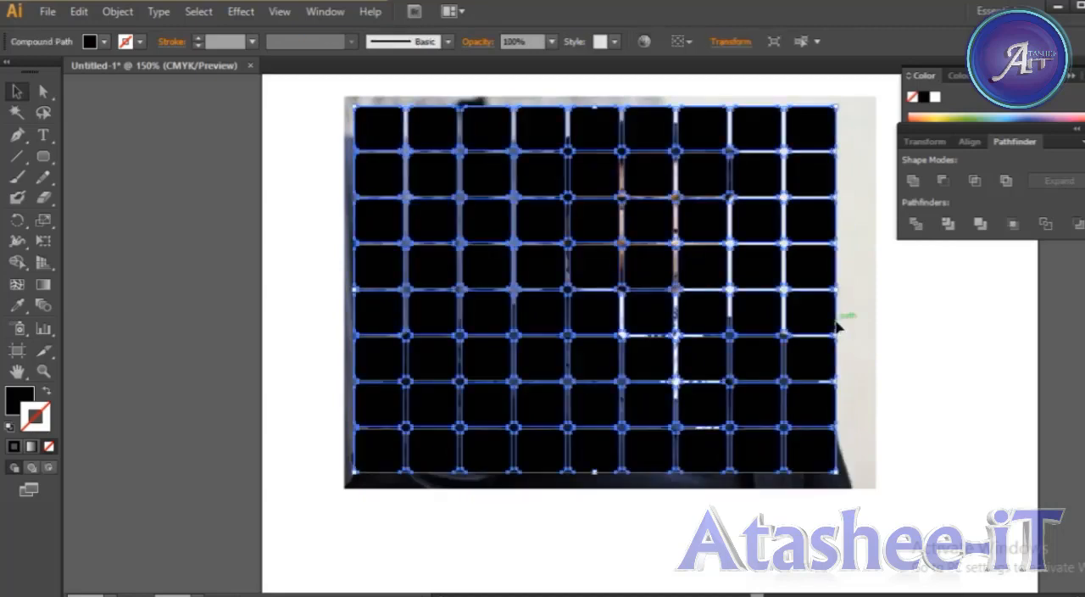
pyautogui.click(824, 361)
pyautogui.click(749, 428)
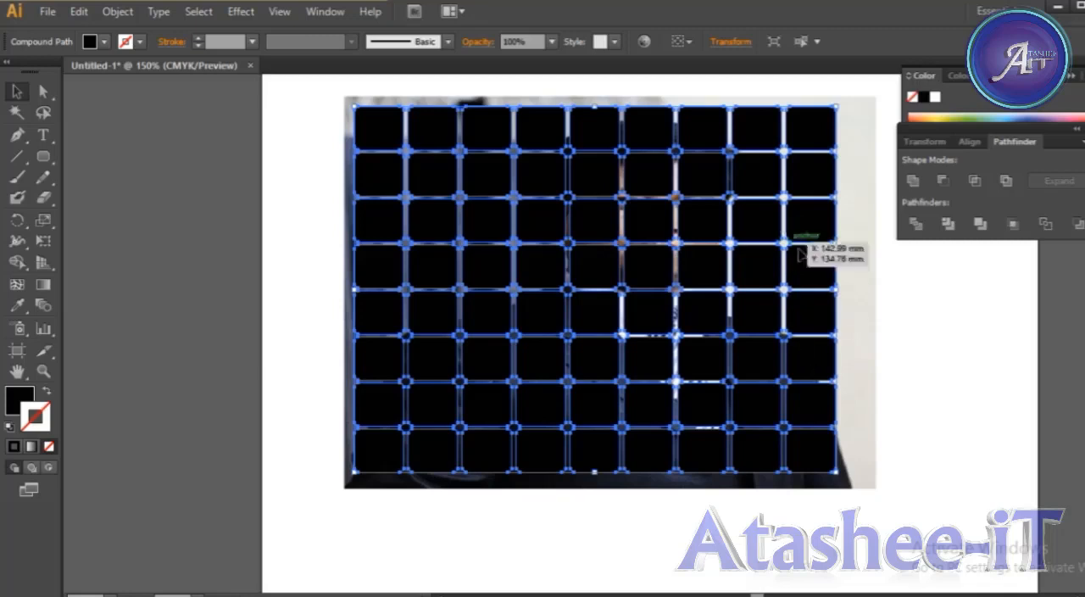
pyautogui.click(841, 307)
pyautogui.click(796, 319)
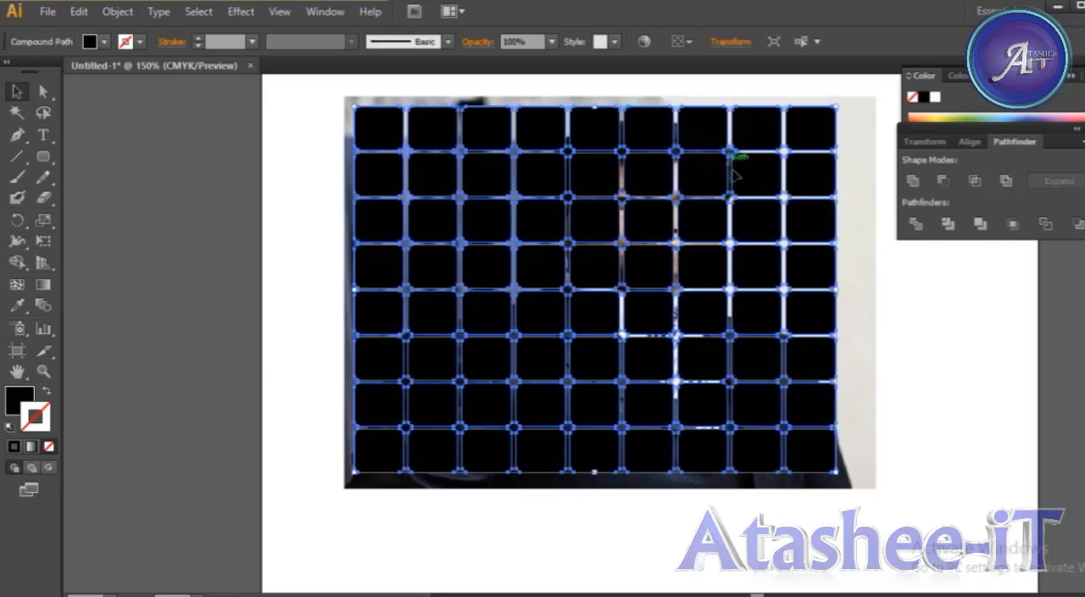
pyautogui.click(919, 294)
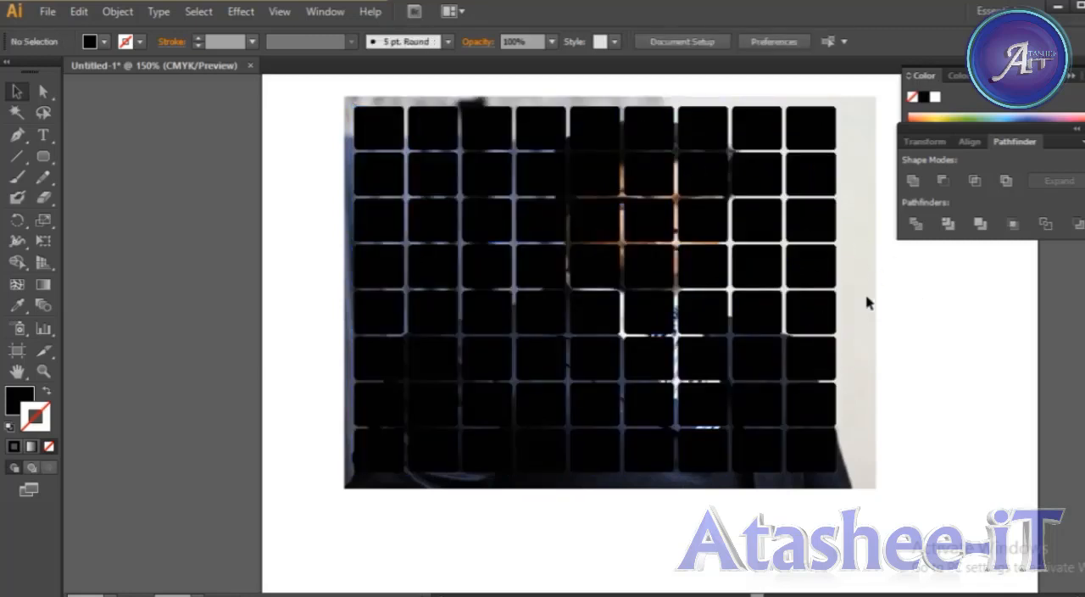
# Unlock the placed photo behind the tiles and check that it can be selected.
pyautogui.moveTo(975, 328); pyautogui.dragTo(867, 386)
pyautogui.moveTo(931, 373); pyautogui.dragTo(868, 424)
pyautogui.click(865, 411)
pyautogui.click(928, 381)
pyautogui.click(877, 379)
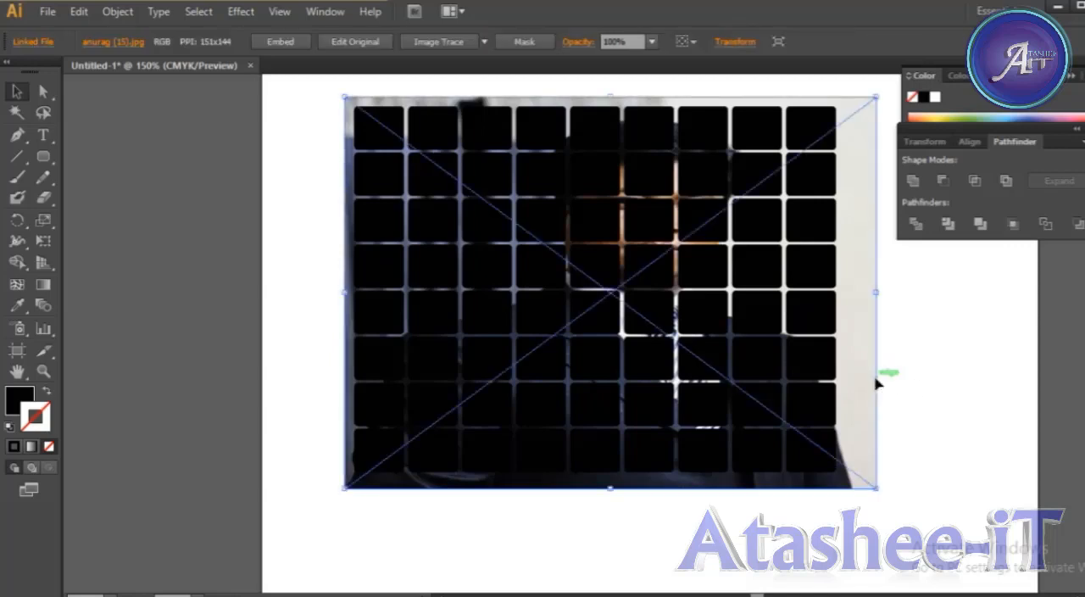
pyautogui.click(957, 386)
# Select the photo together with the tile grid, make a clipping mask despite the complexity, and deselect the result.
pyautogui.click(875, 379)
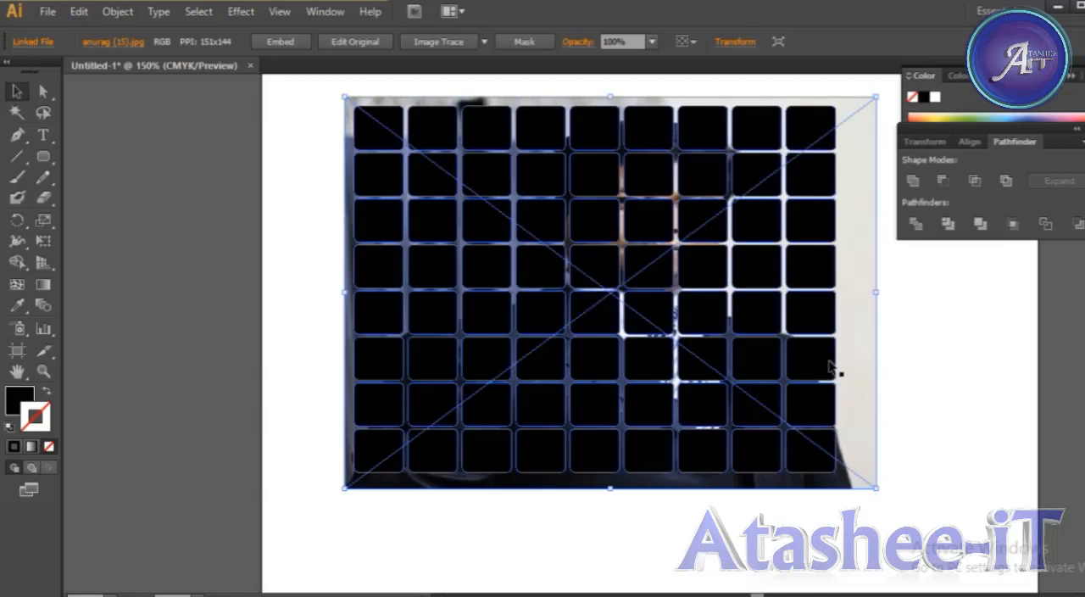
pyautogui.keyDown('shift'); pyautogui.click(829, 367); pyautogui.keyUp('shift')
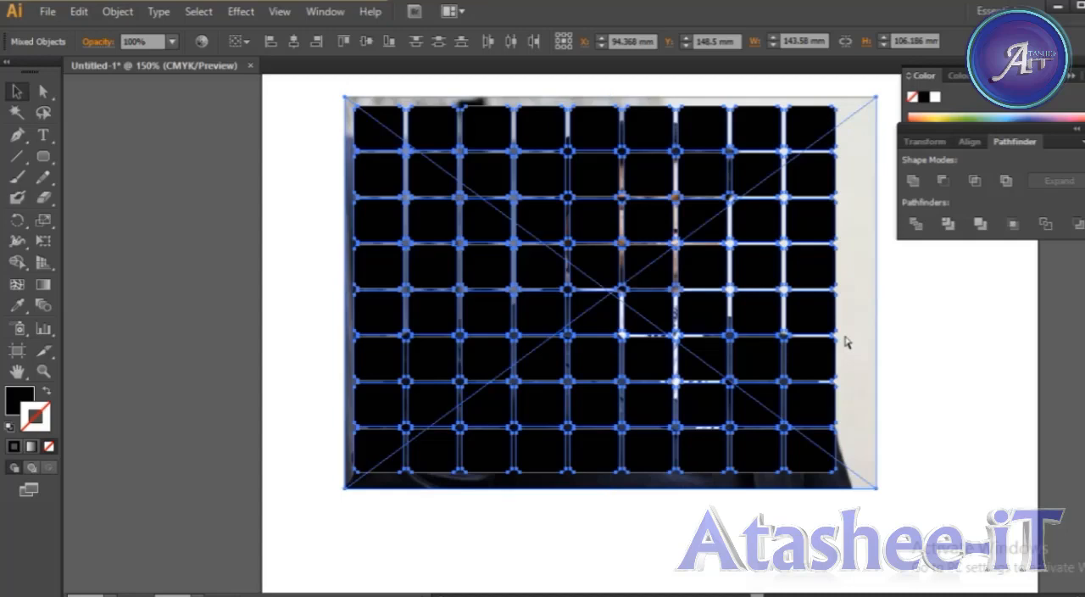
pyautogui.hotkey('ctrl', '7')
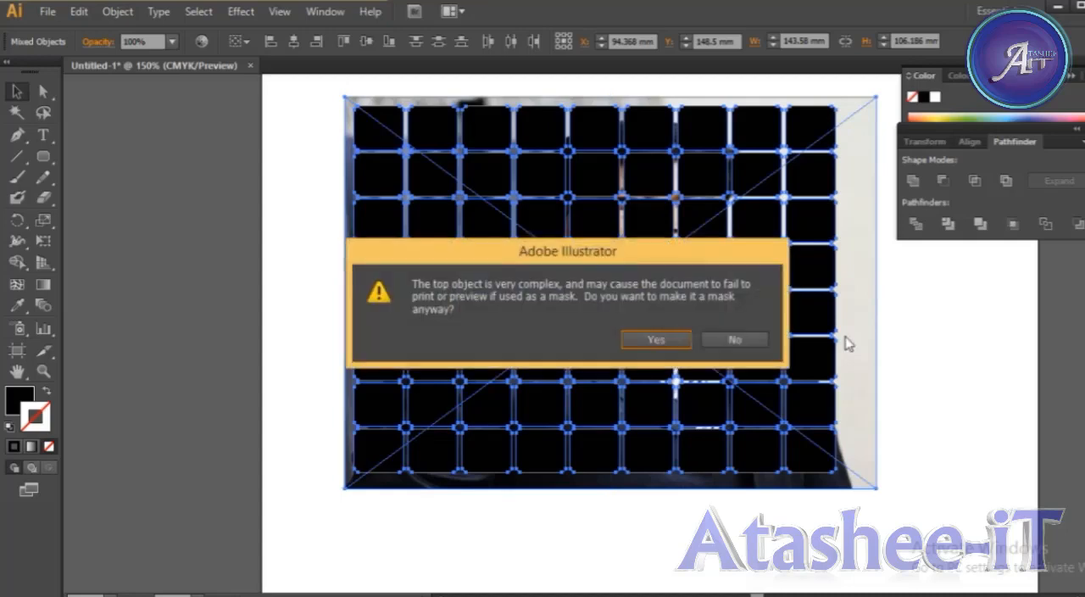
pyautogui.click(653, 340)
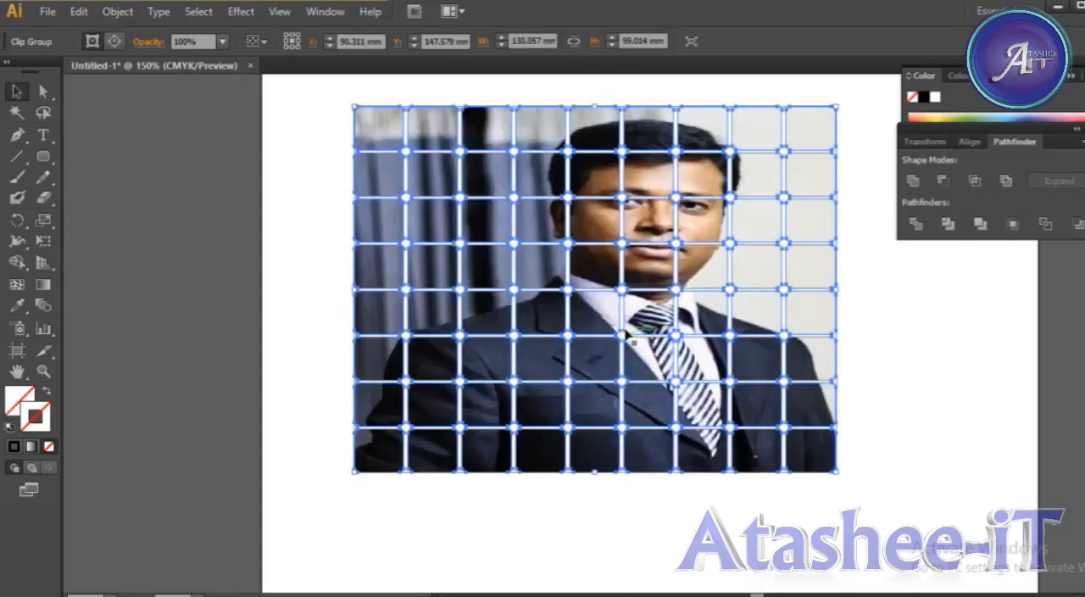
pyautogui.click(292, 180)
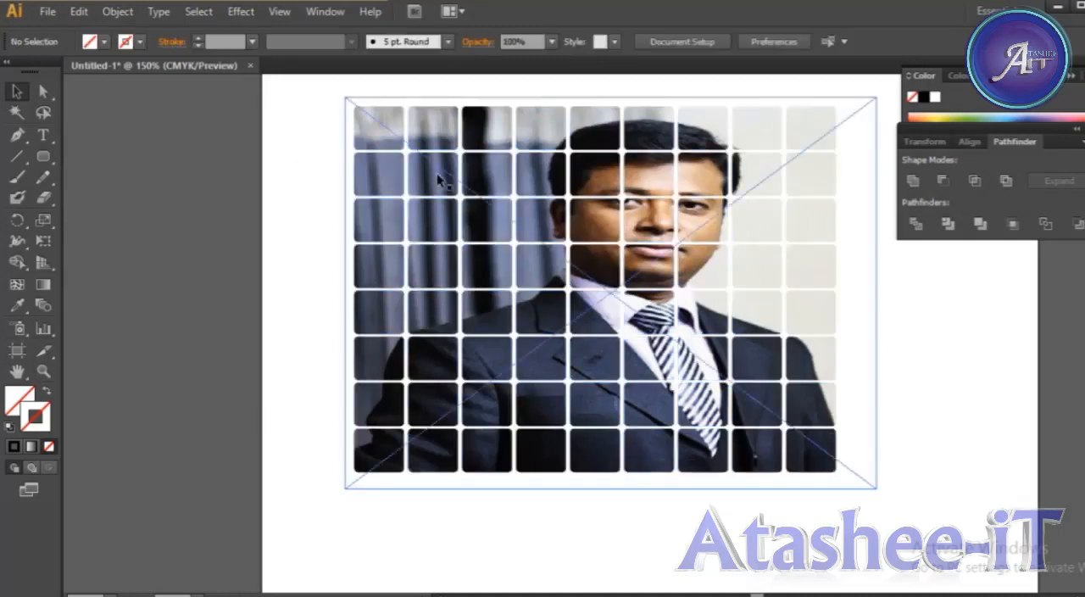